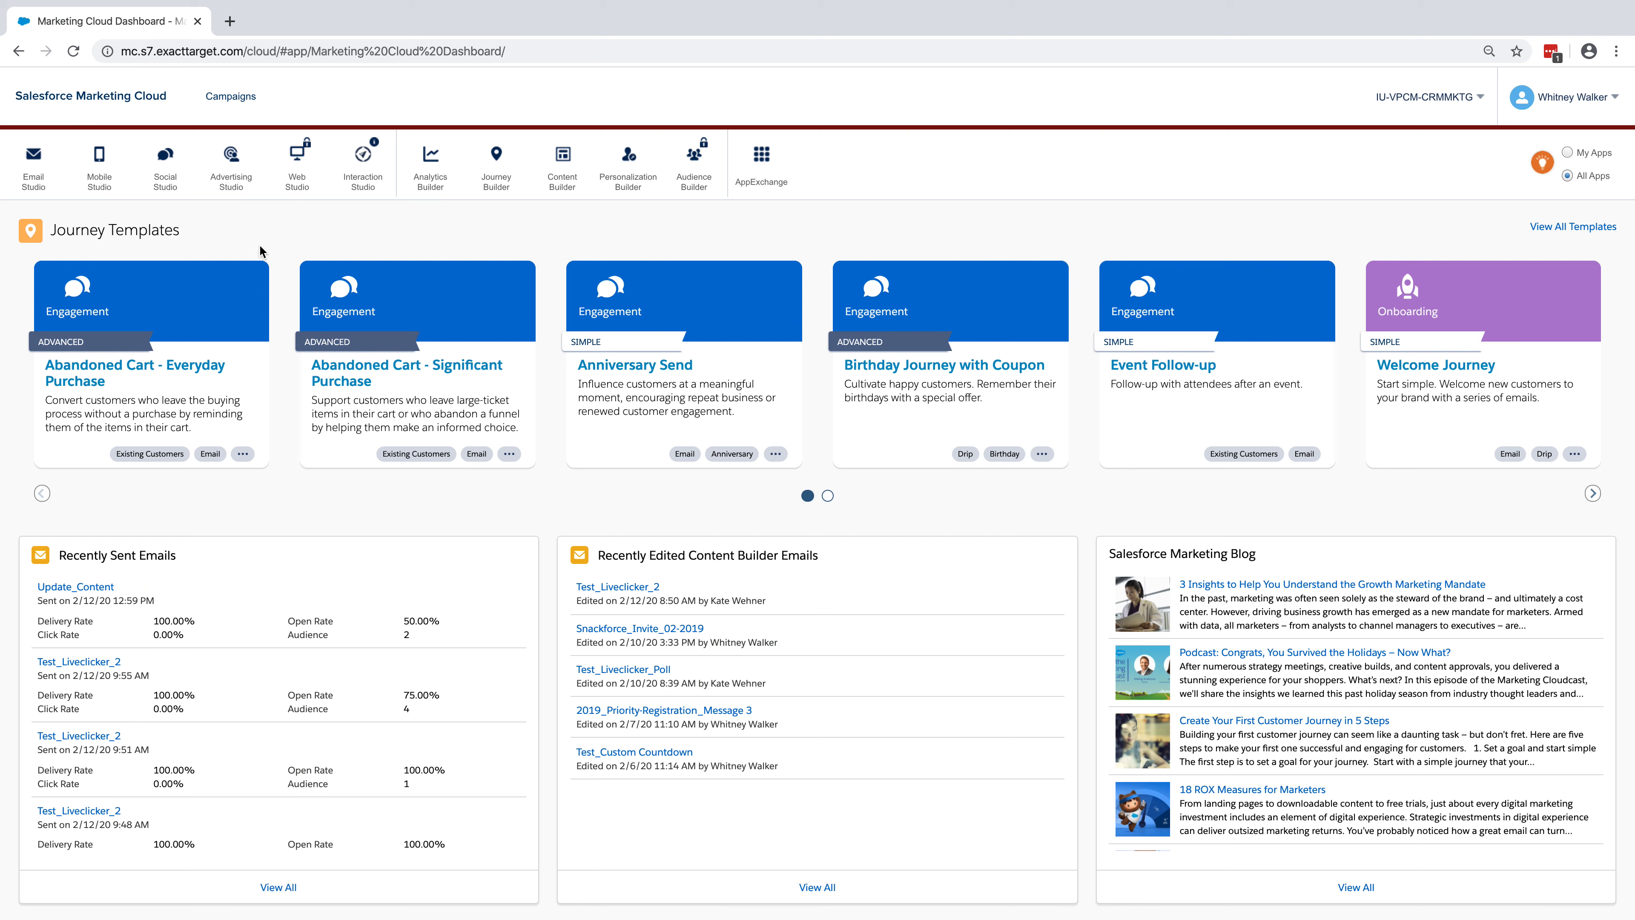
# - Open "Do not delete Birthday campaign live email" from the Birthday Campaign Emails folder in Email Studio's content and look over its preview
pyautogui.moveTo(25, 181)
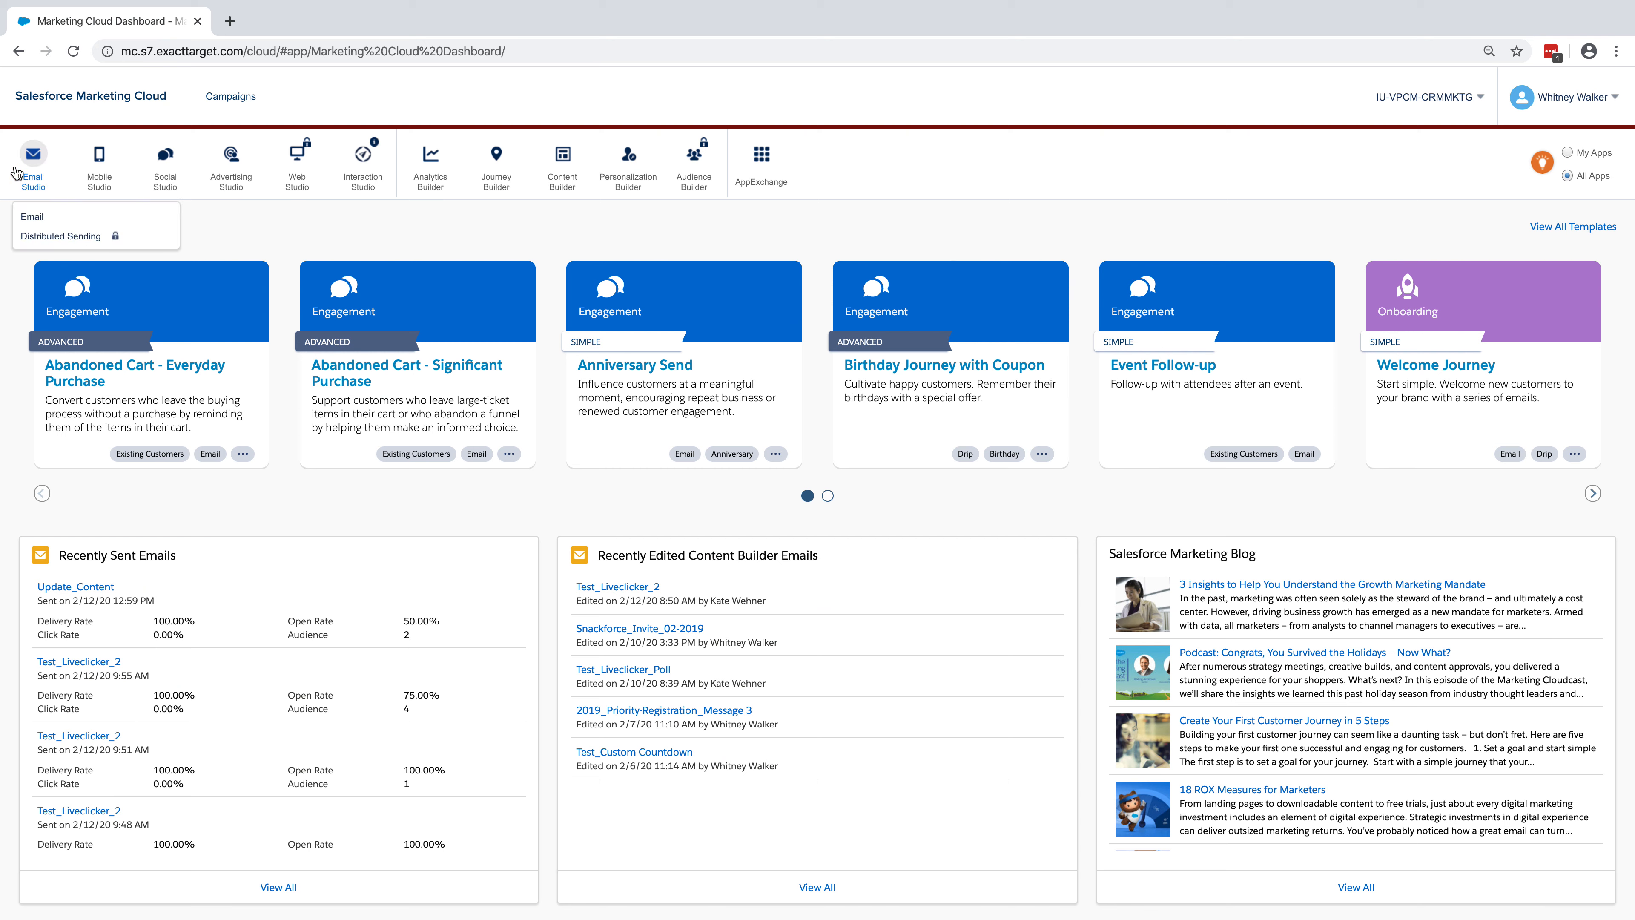
pyautogui.click(63, 216)
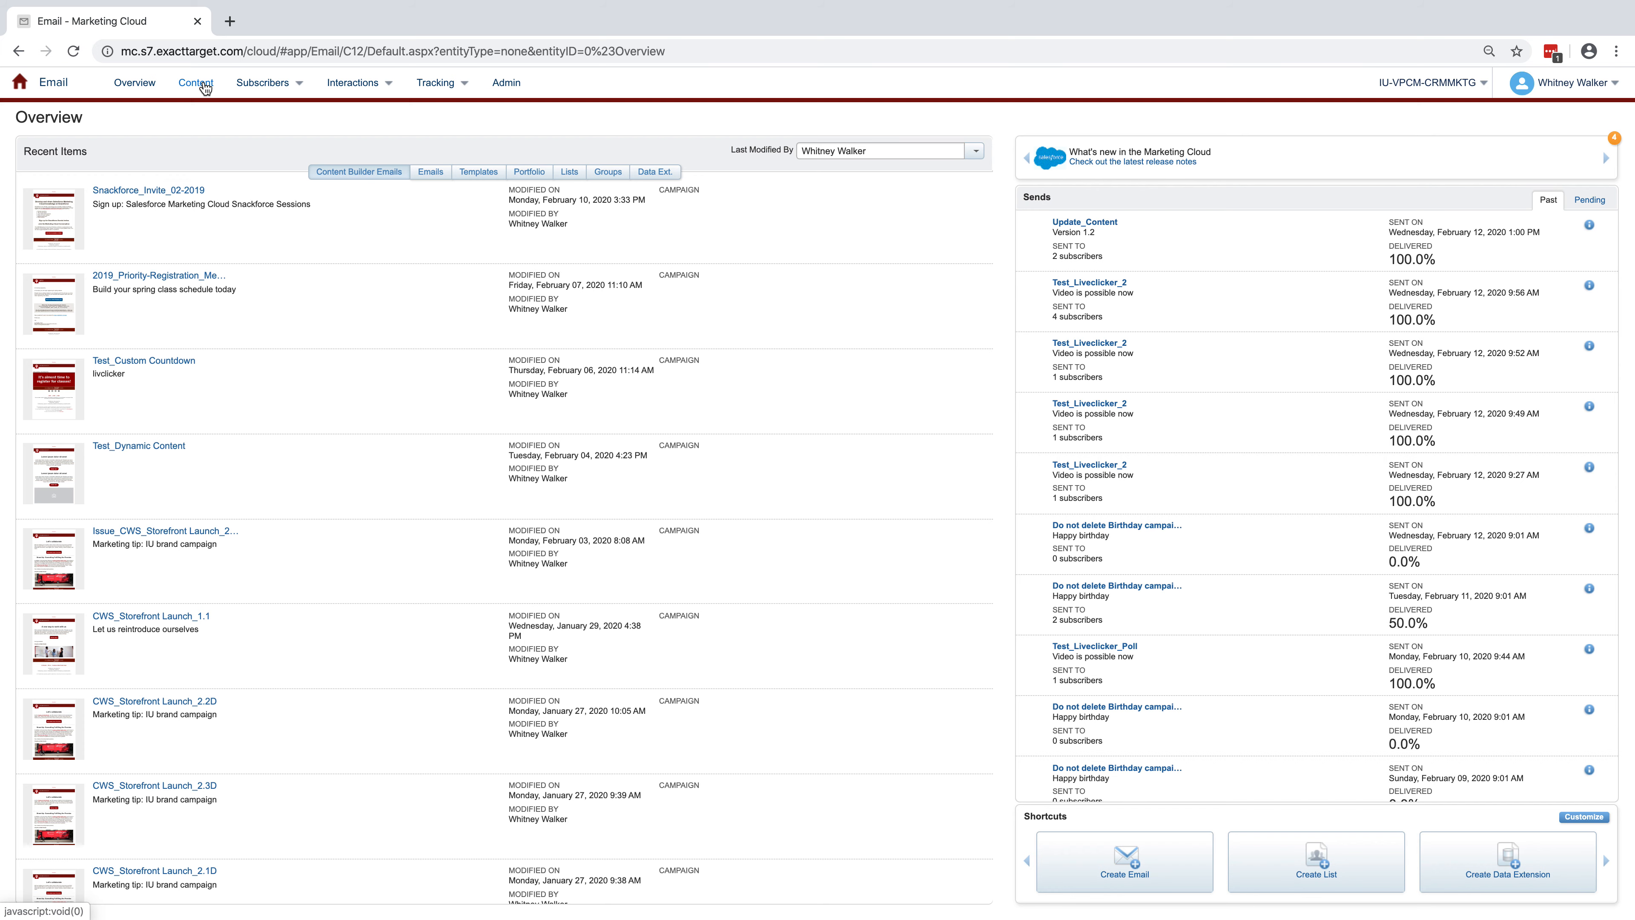
pyautogui.click(205, 88)
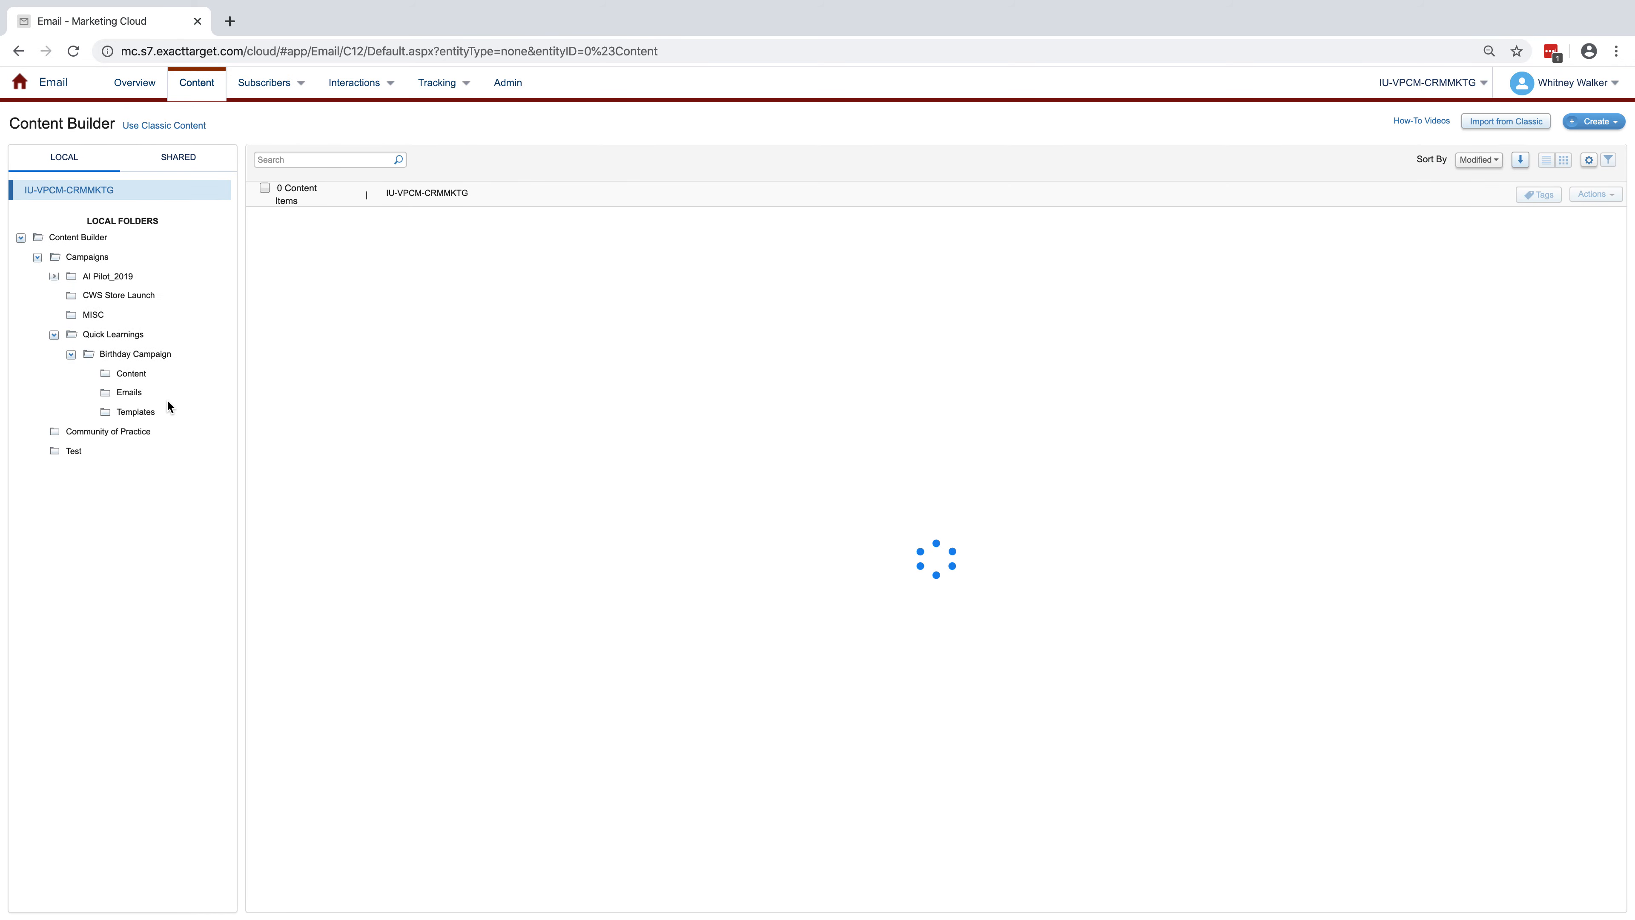
pyautogui.click(128, 395)
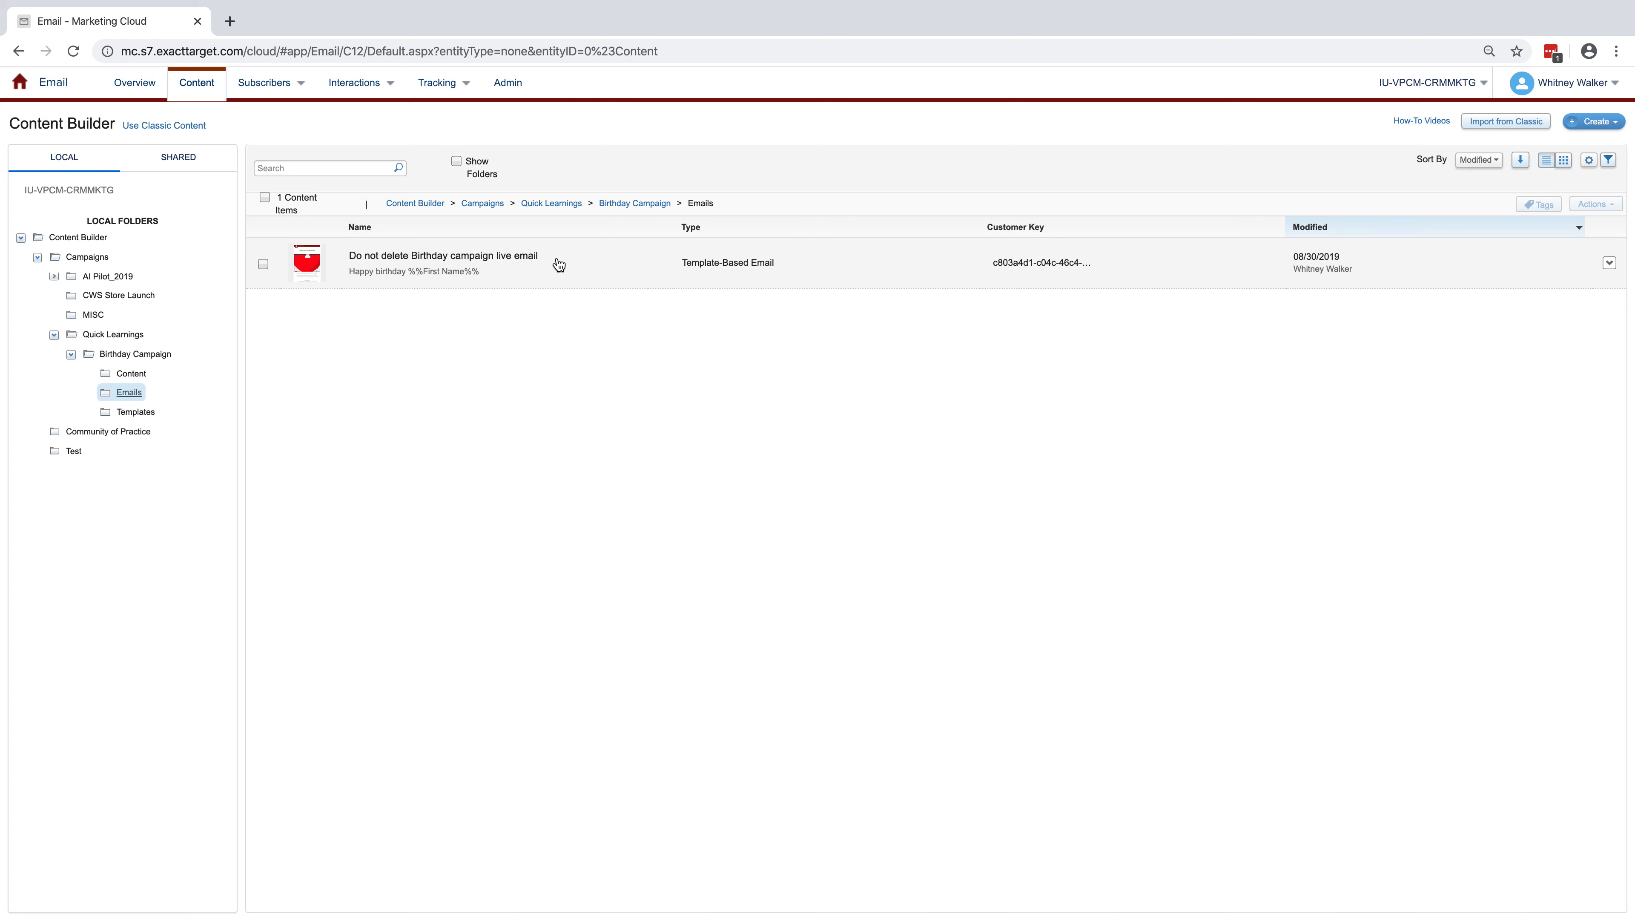
pyautogui.click(559, 264)
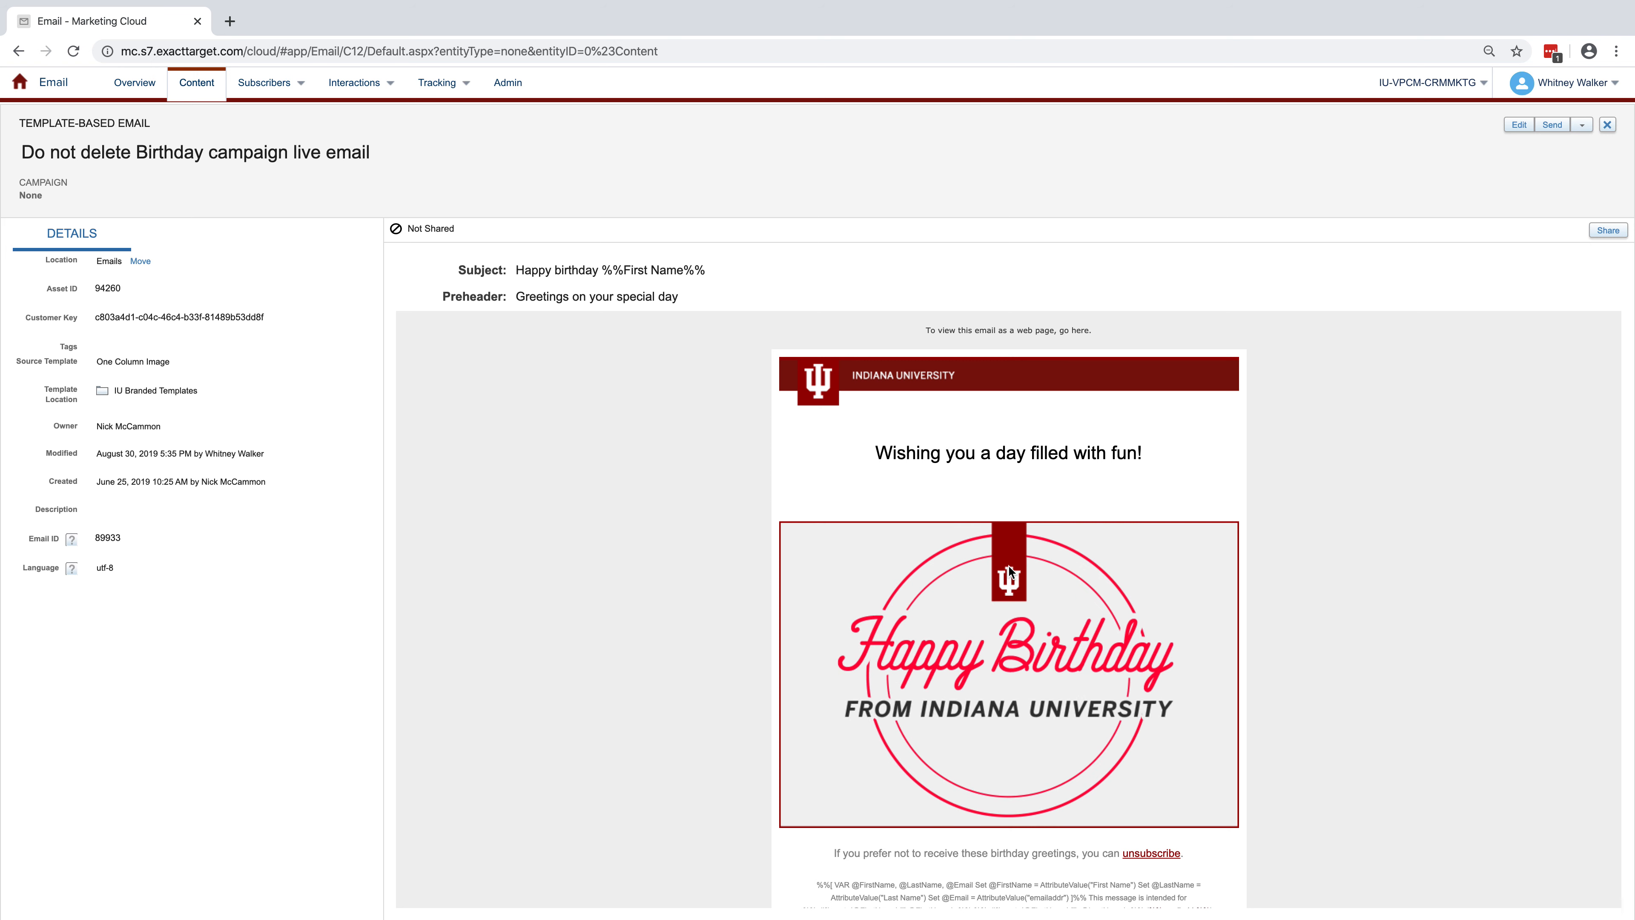
pyautogui.scroll(-3, 1009, 571)
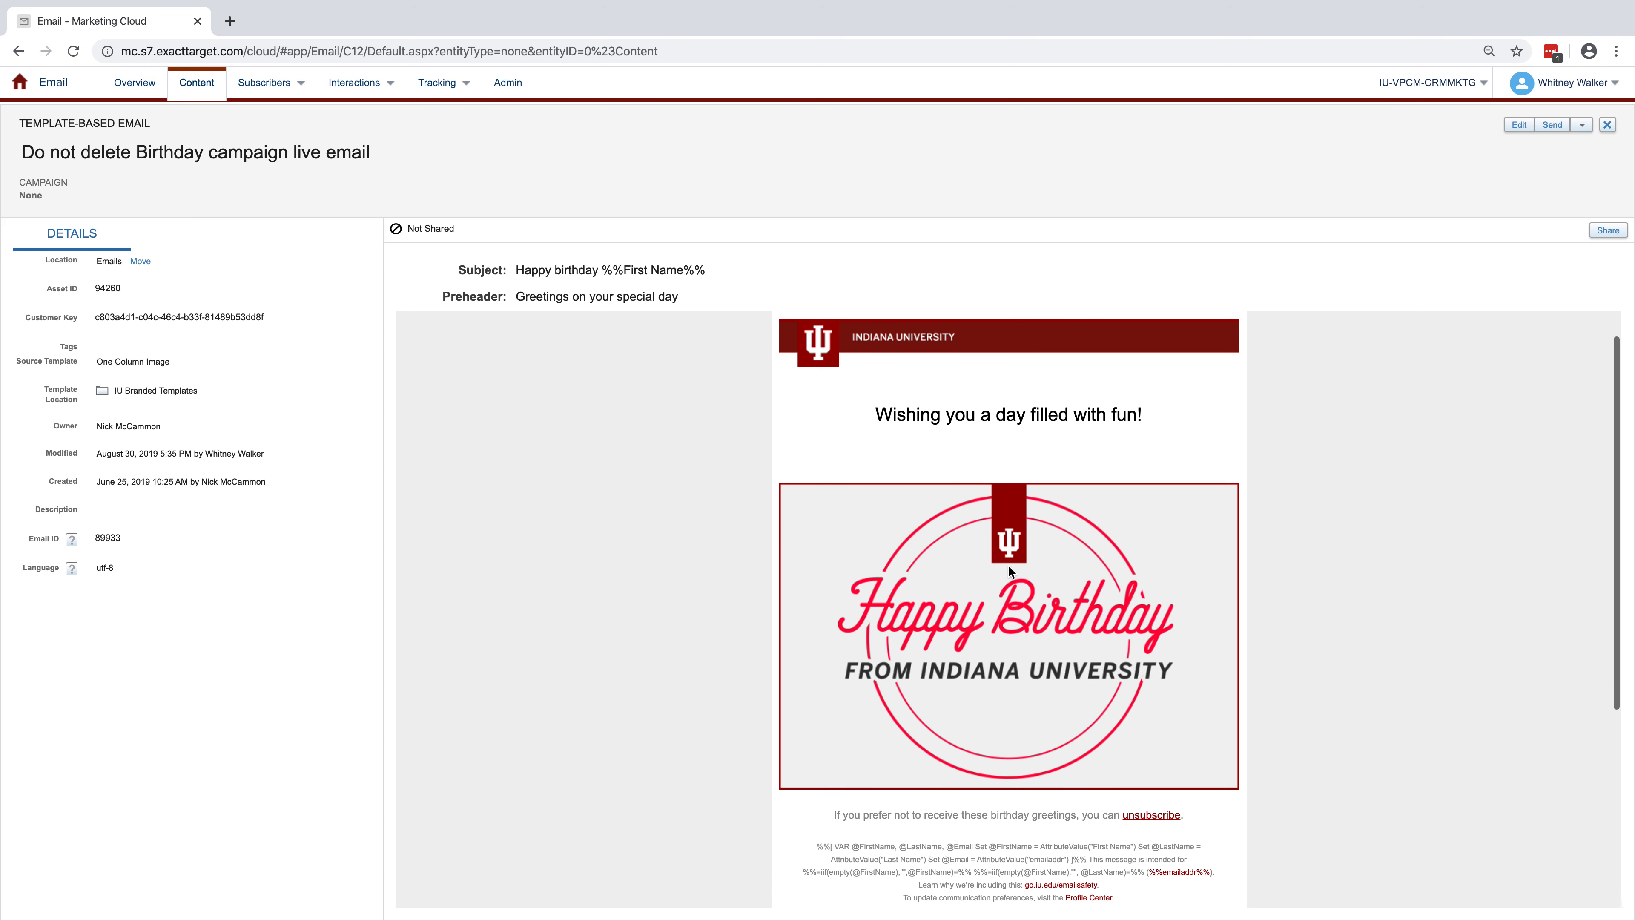
pyautogui.scroll(2, 1274, 463)
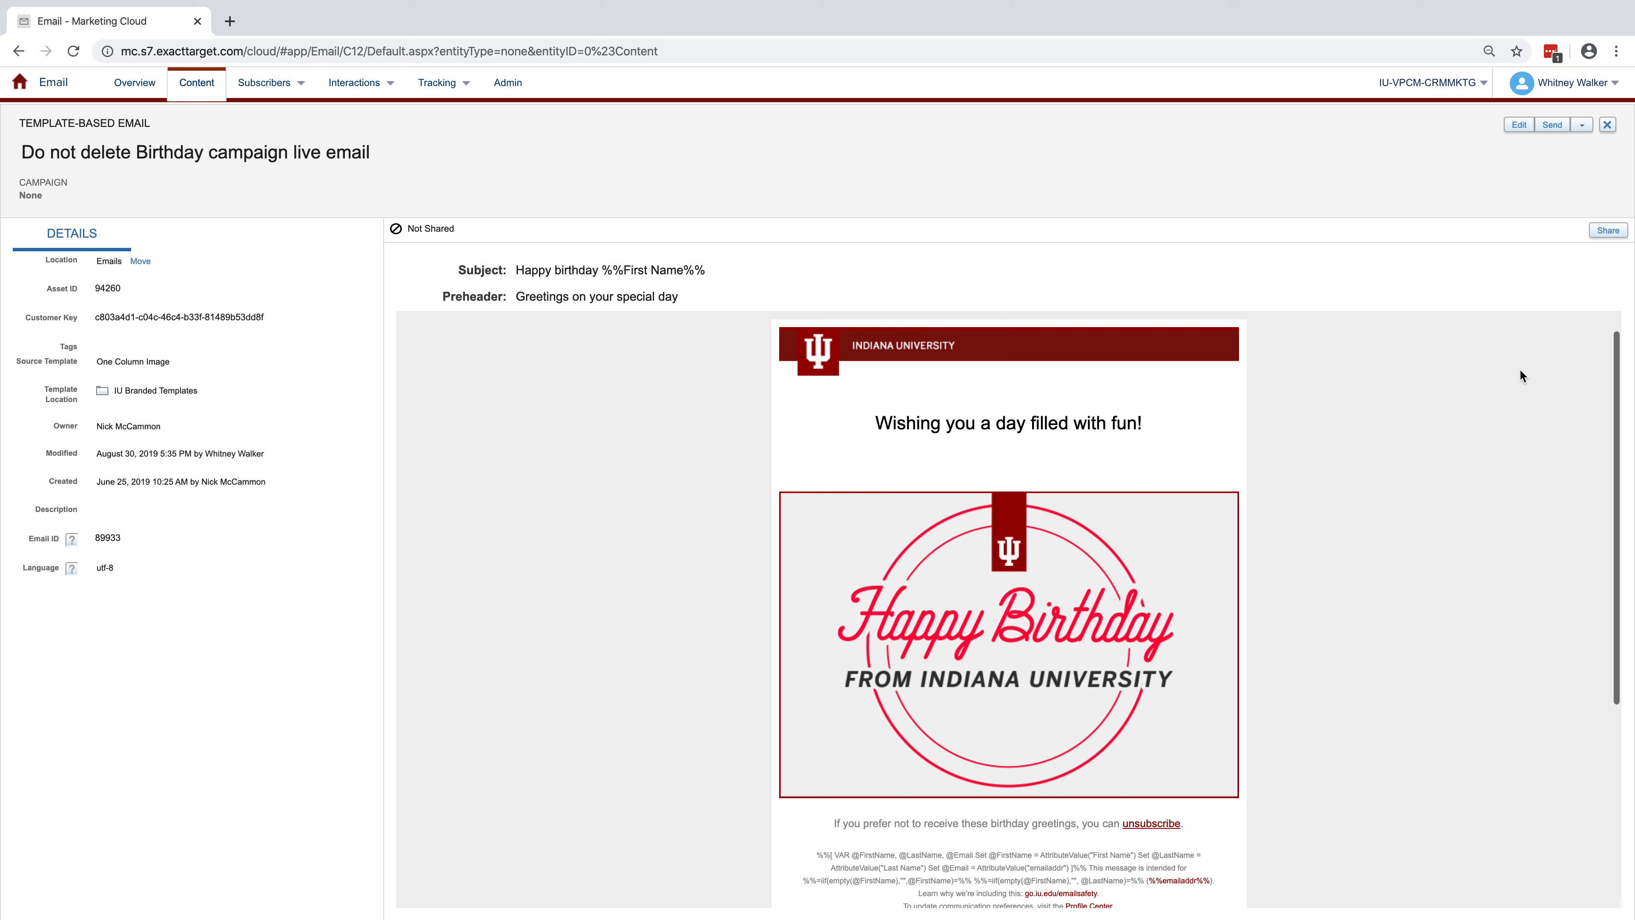
# - Start sending the birthday email and set its saved send classification to IU Studios_CRMSC_Commercial
pyautogui.click(1552, 126)
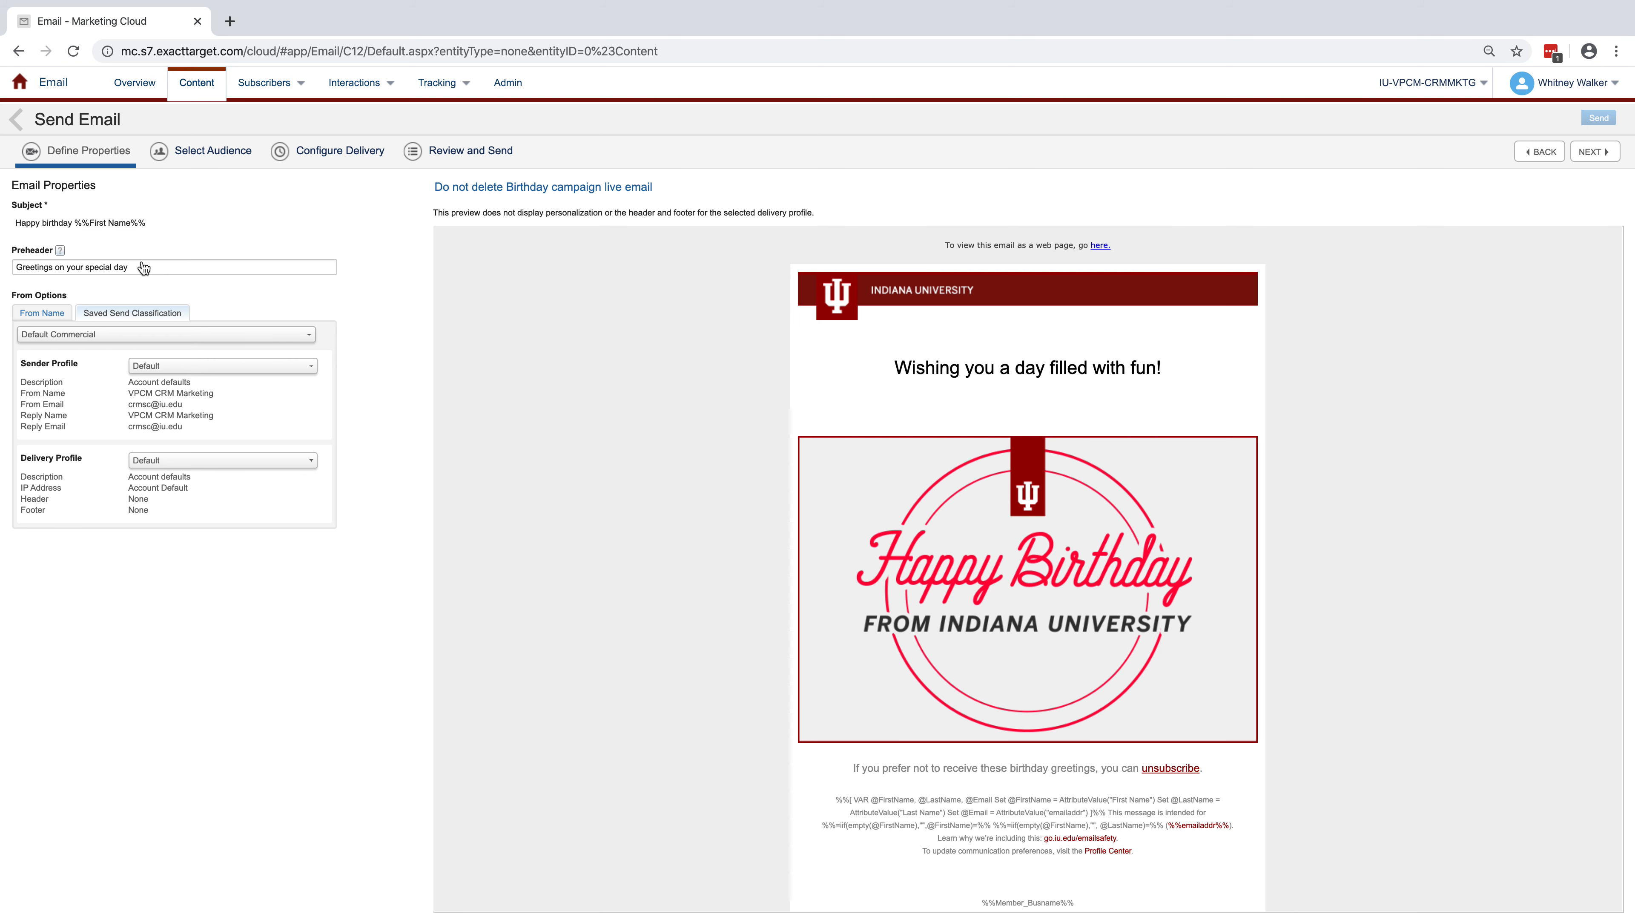
pyautogui.scroll(-1, 837, 637)
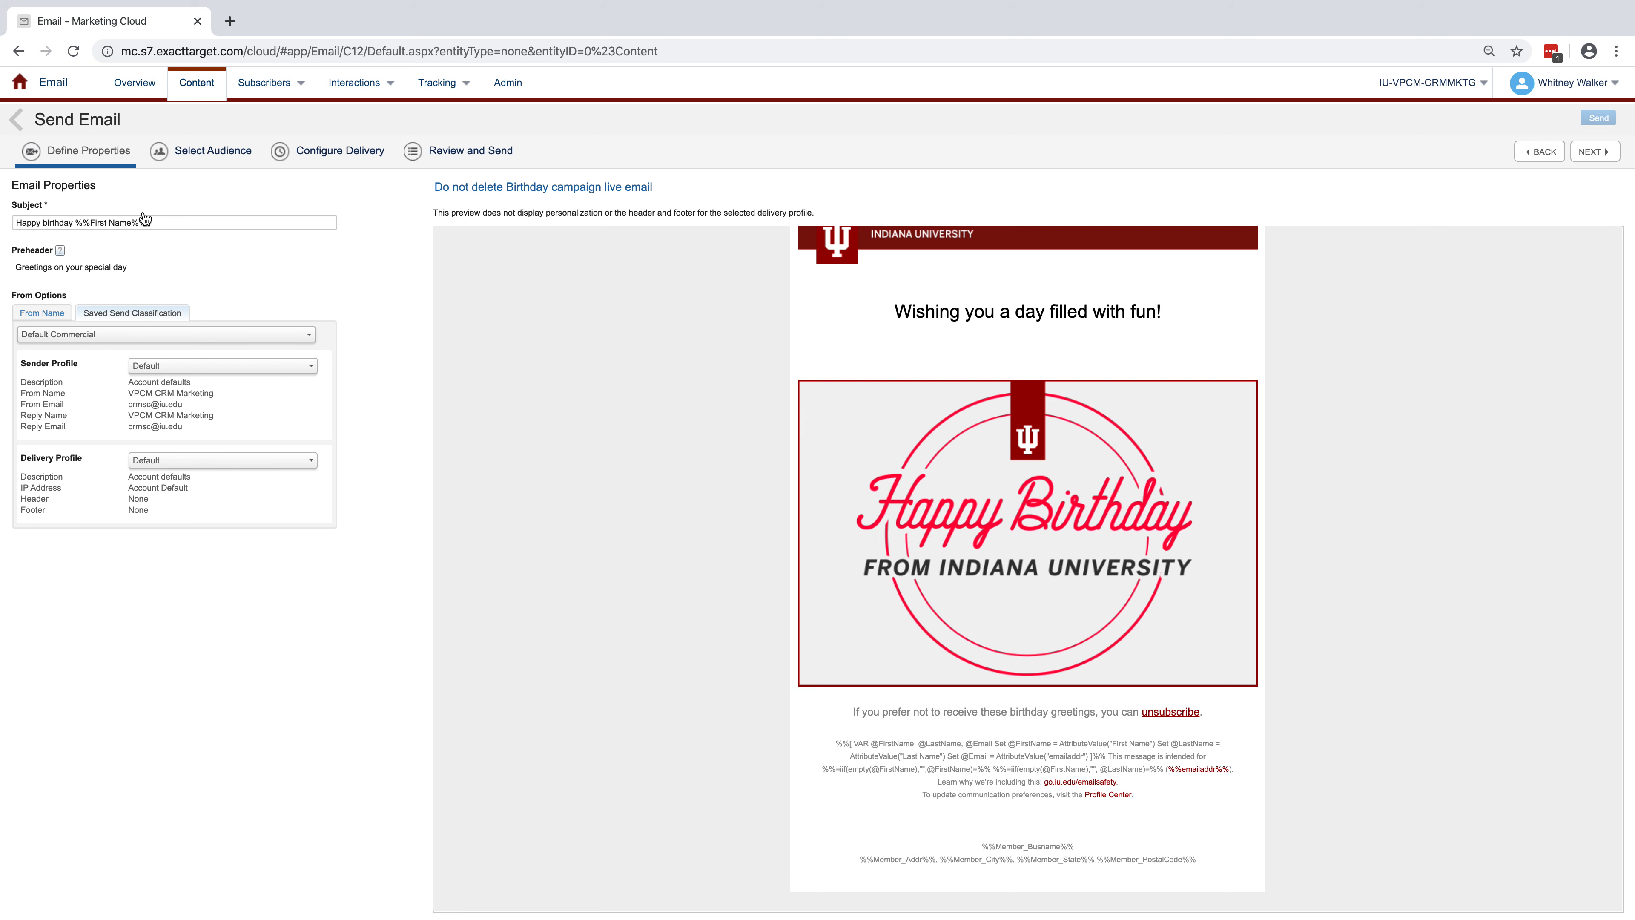
pyautogui.click(187, 335)
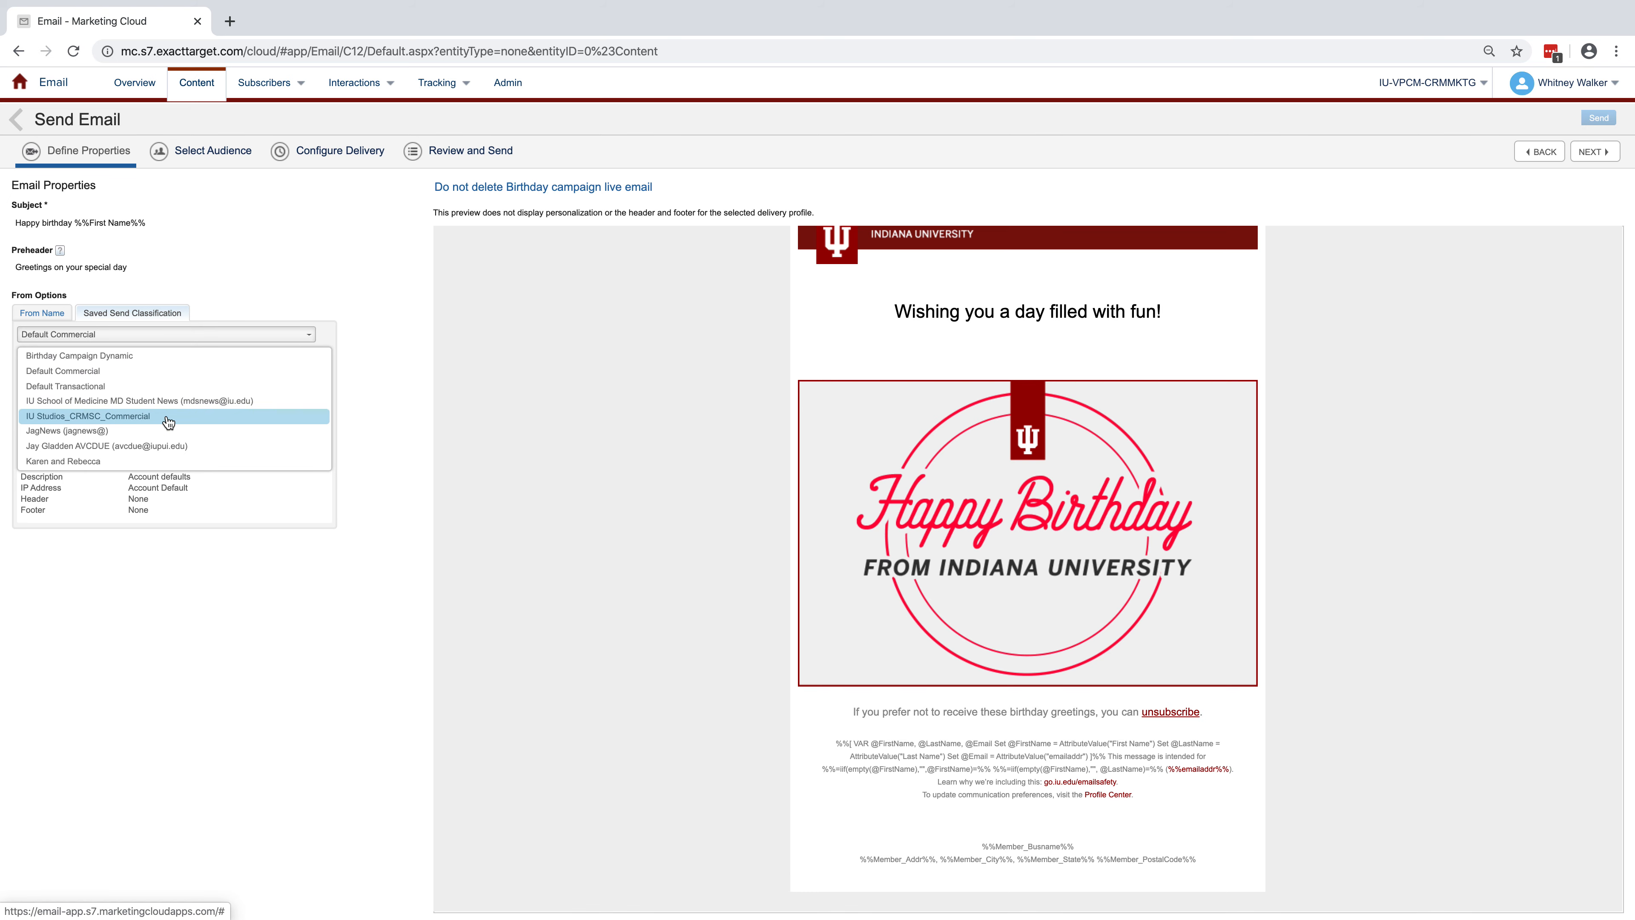
pyautogui.click(156, 418)
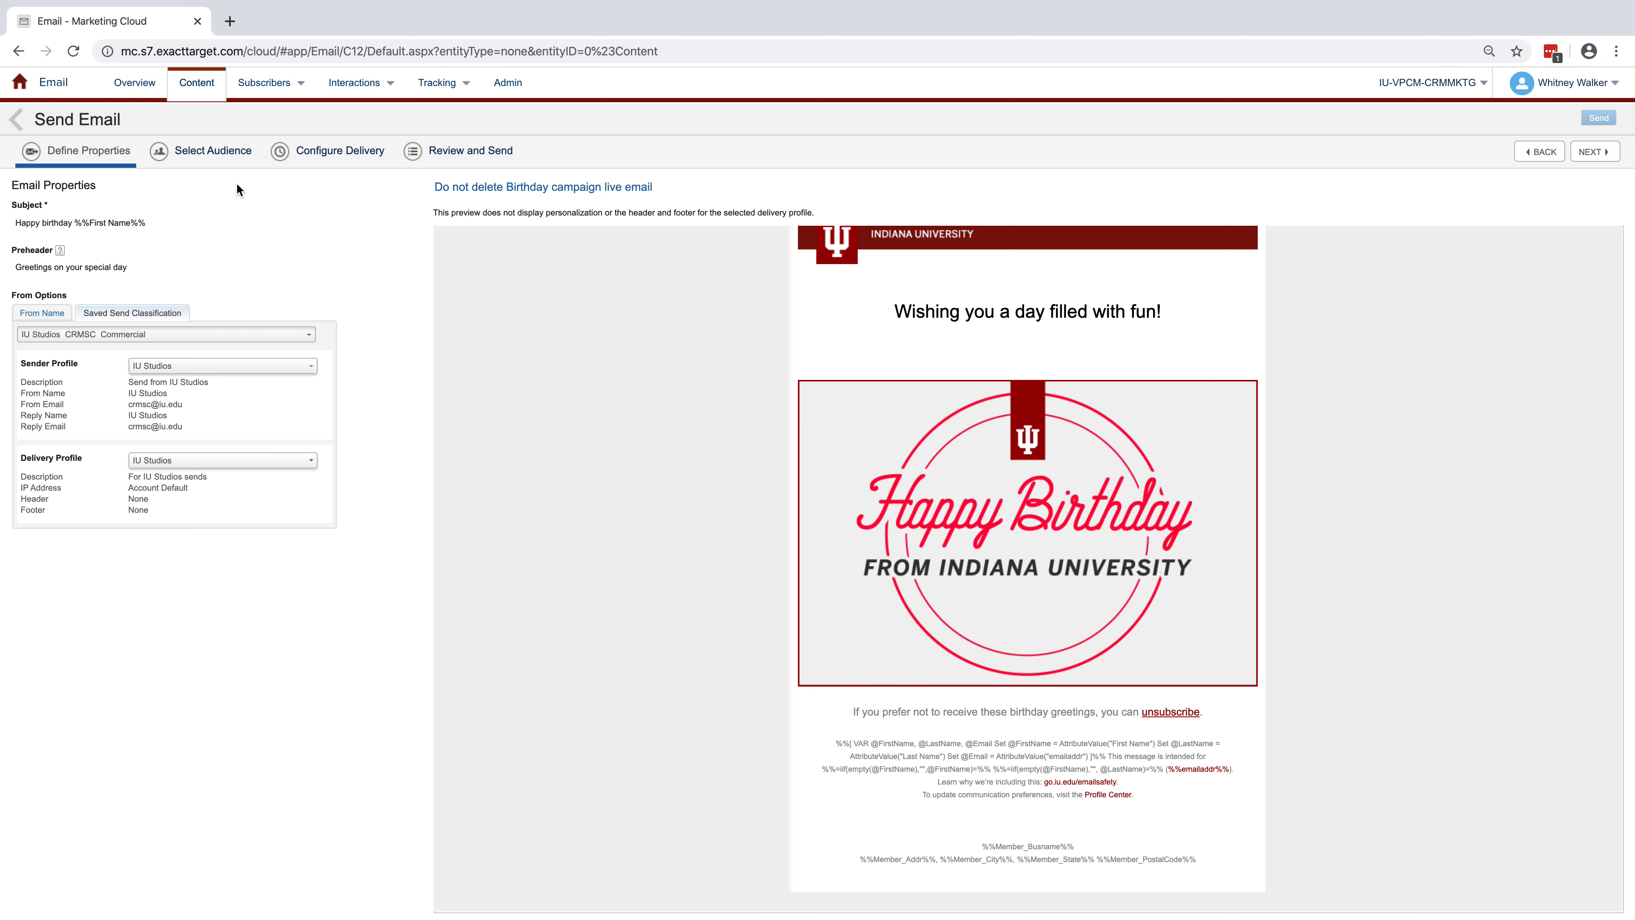
# - Target the Test_Data Extension_Training data extension from the Testing folder as the audience
pyautogui.click(205, 150)
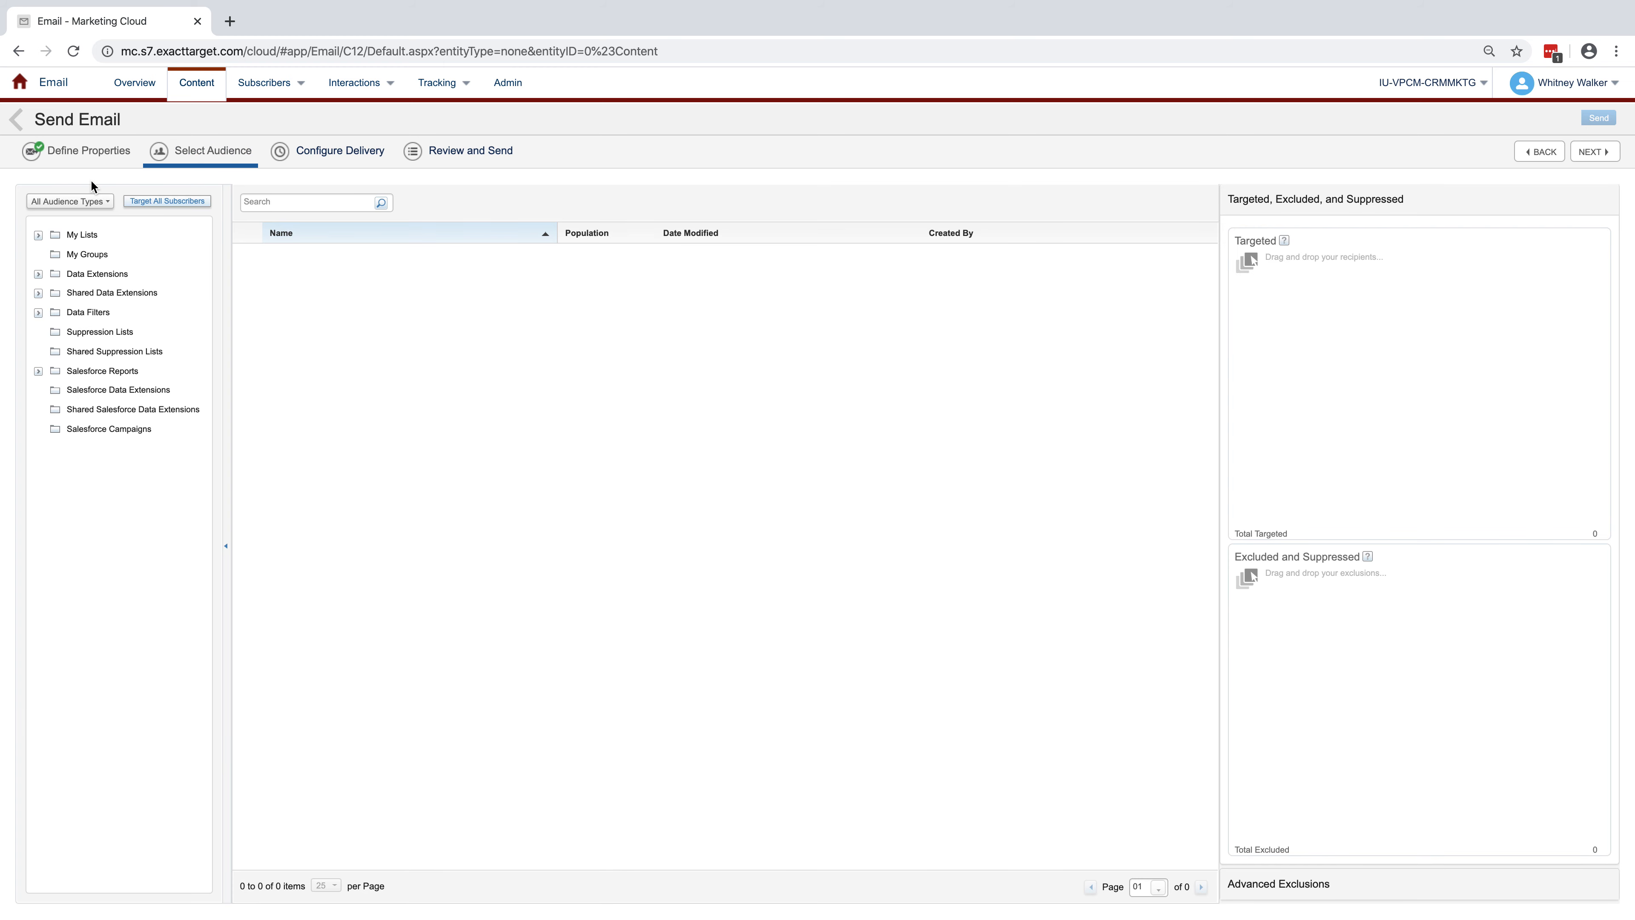
pyautogui.click(38, 274)
pyautogui.click(95, 390)
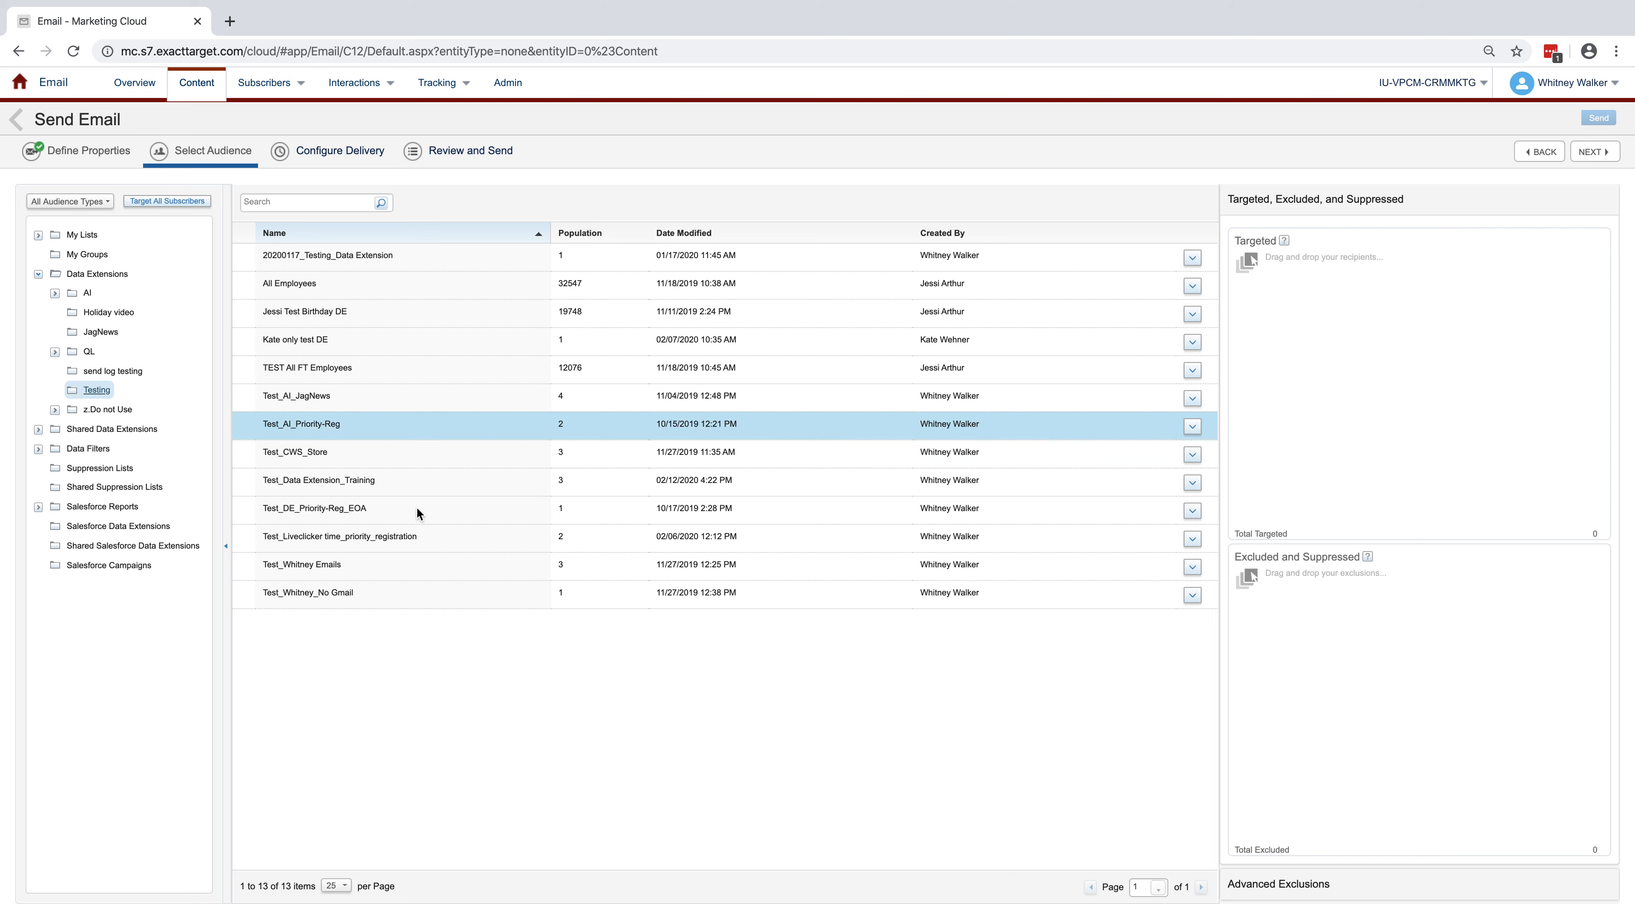
pyautogui.moveTo(383, 487); pyautogui.dragTo(1406, 331)
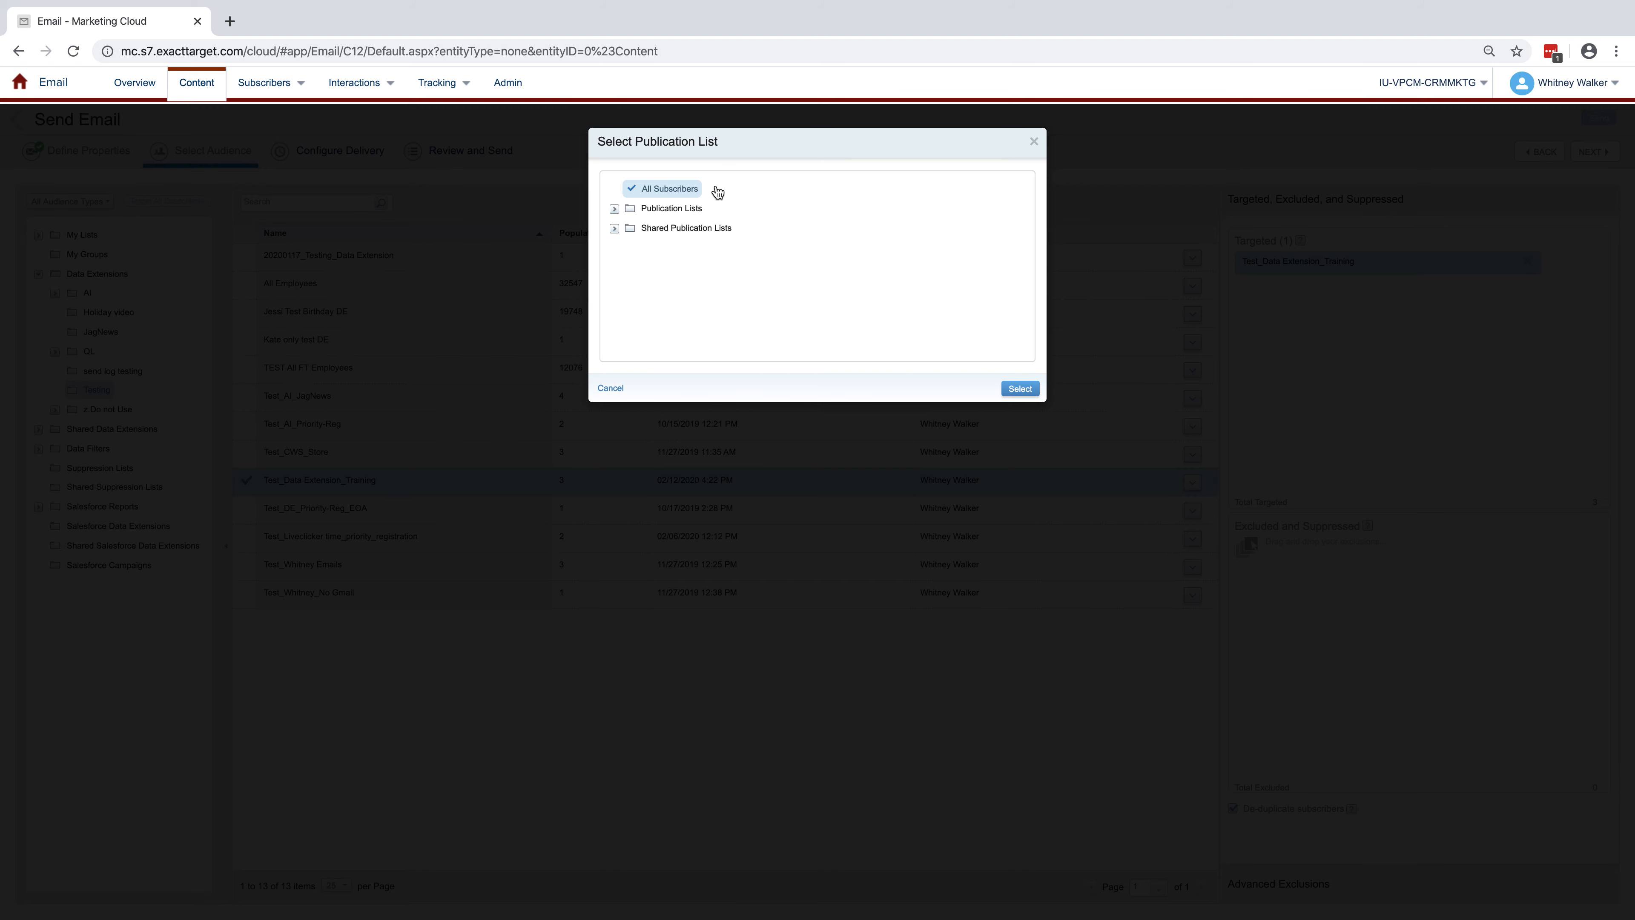
# - Assign the Testing_Data Extension publication list to the targeted audience and continue to the delivery configuration
pyautogui.click(615, 209)
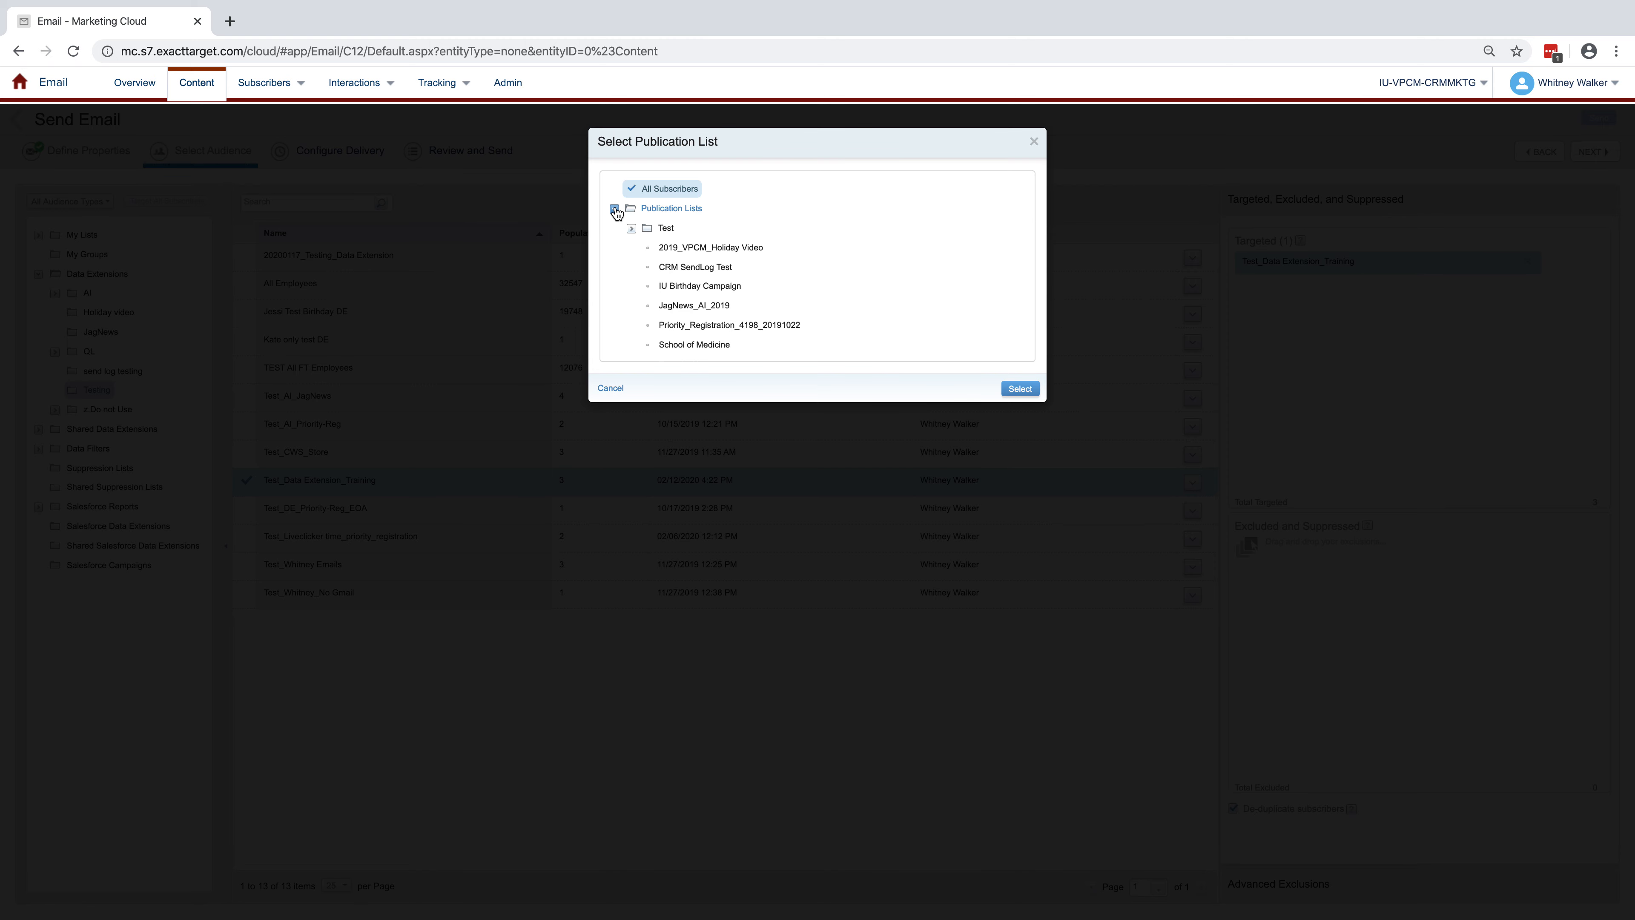
pyautogui.scroll(-3, 693, 298)
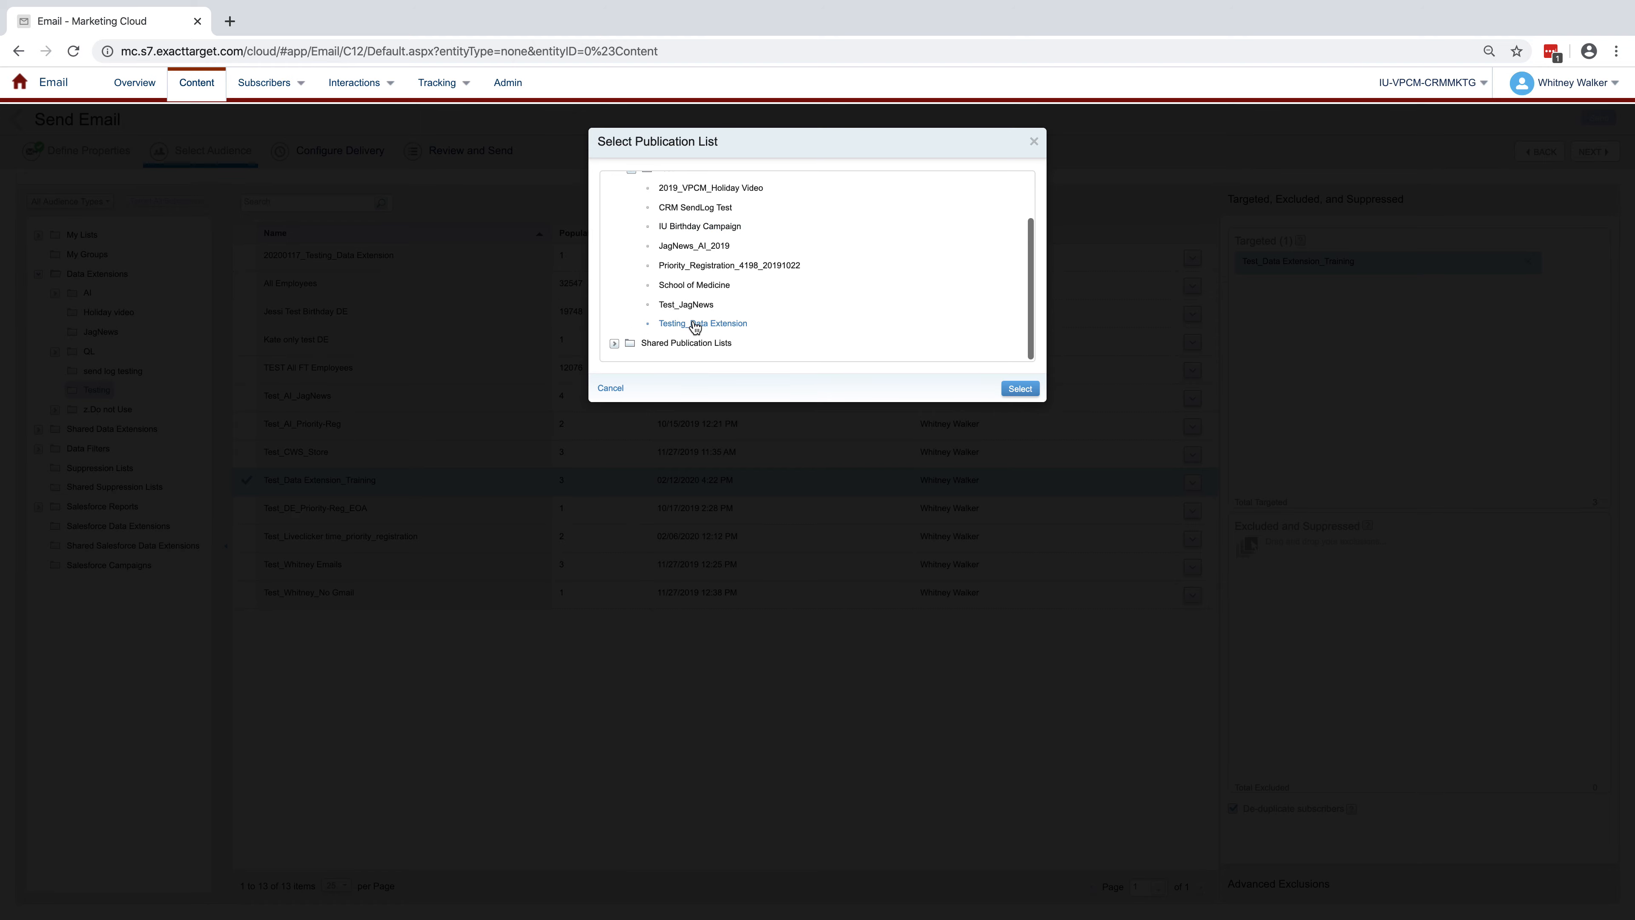
pyautogui.click(695, 327)
pyautogui.click(1020, 389)
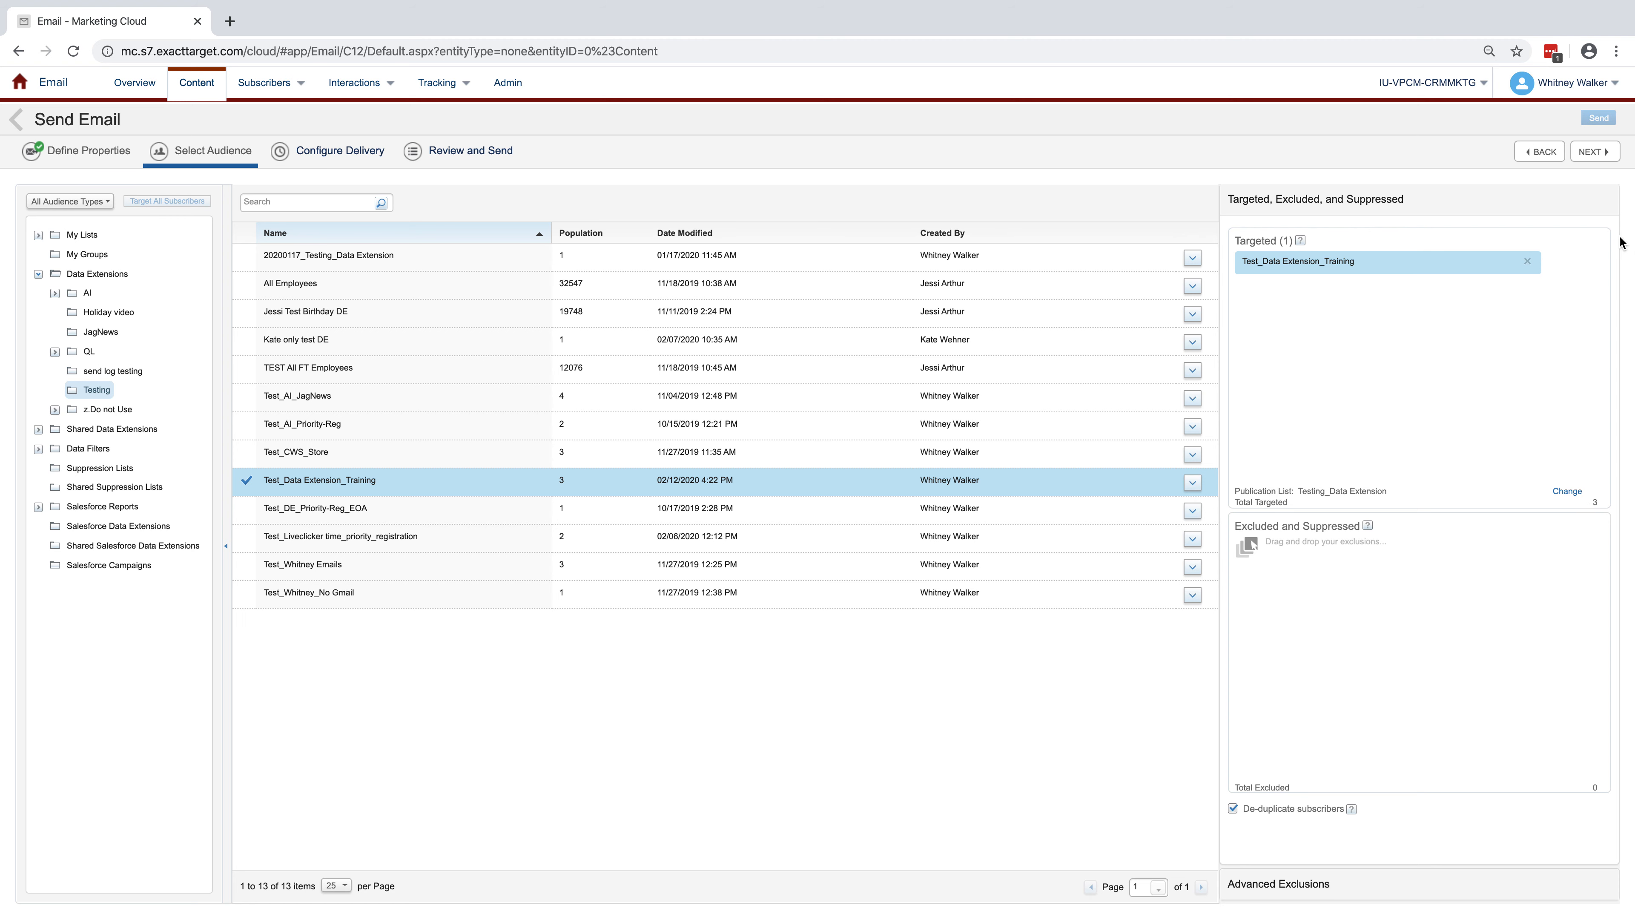
pyautogui.click(1595, 153)
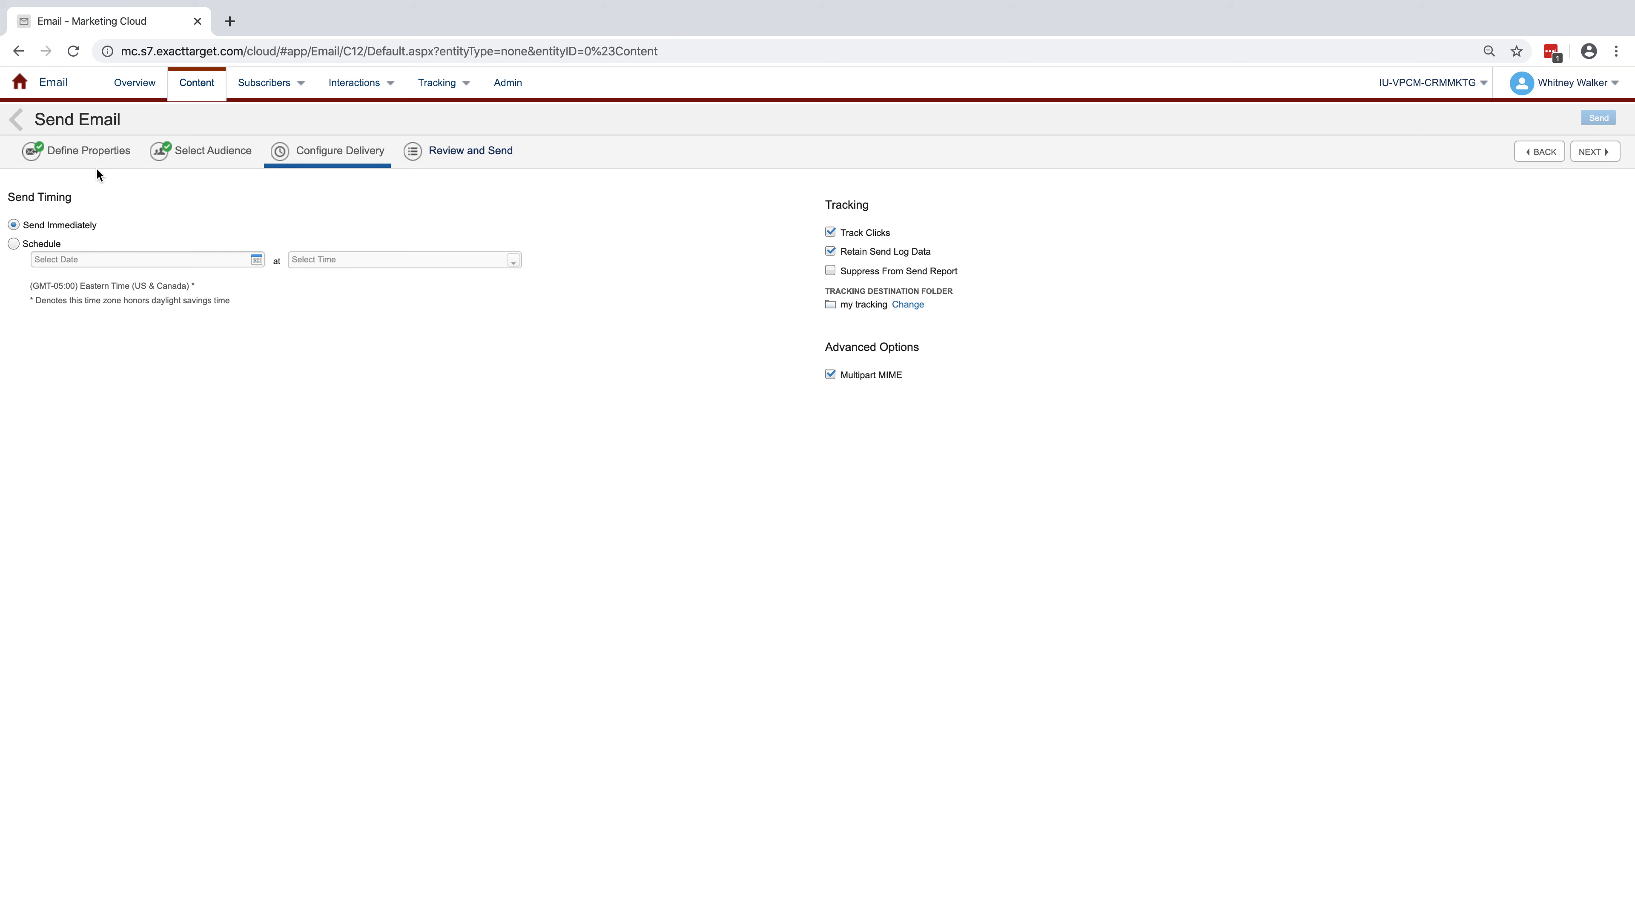
pyautogui.click(14, 245)
pyautogui.click(257, 260)
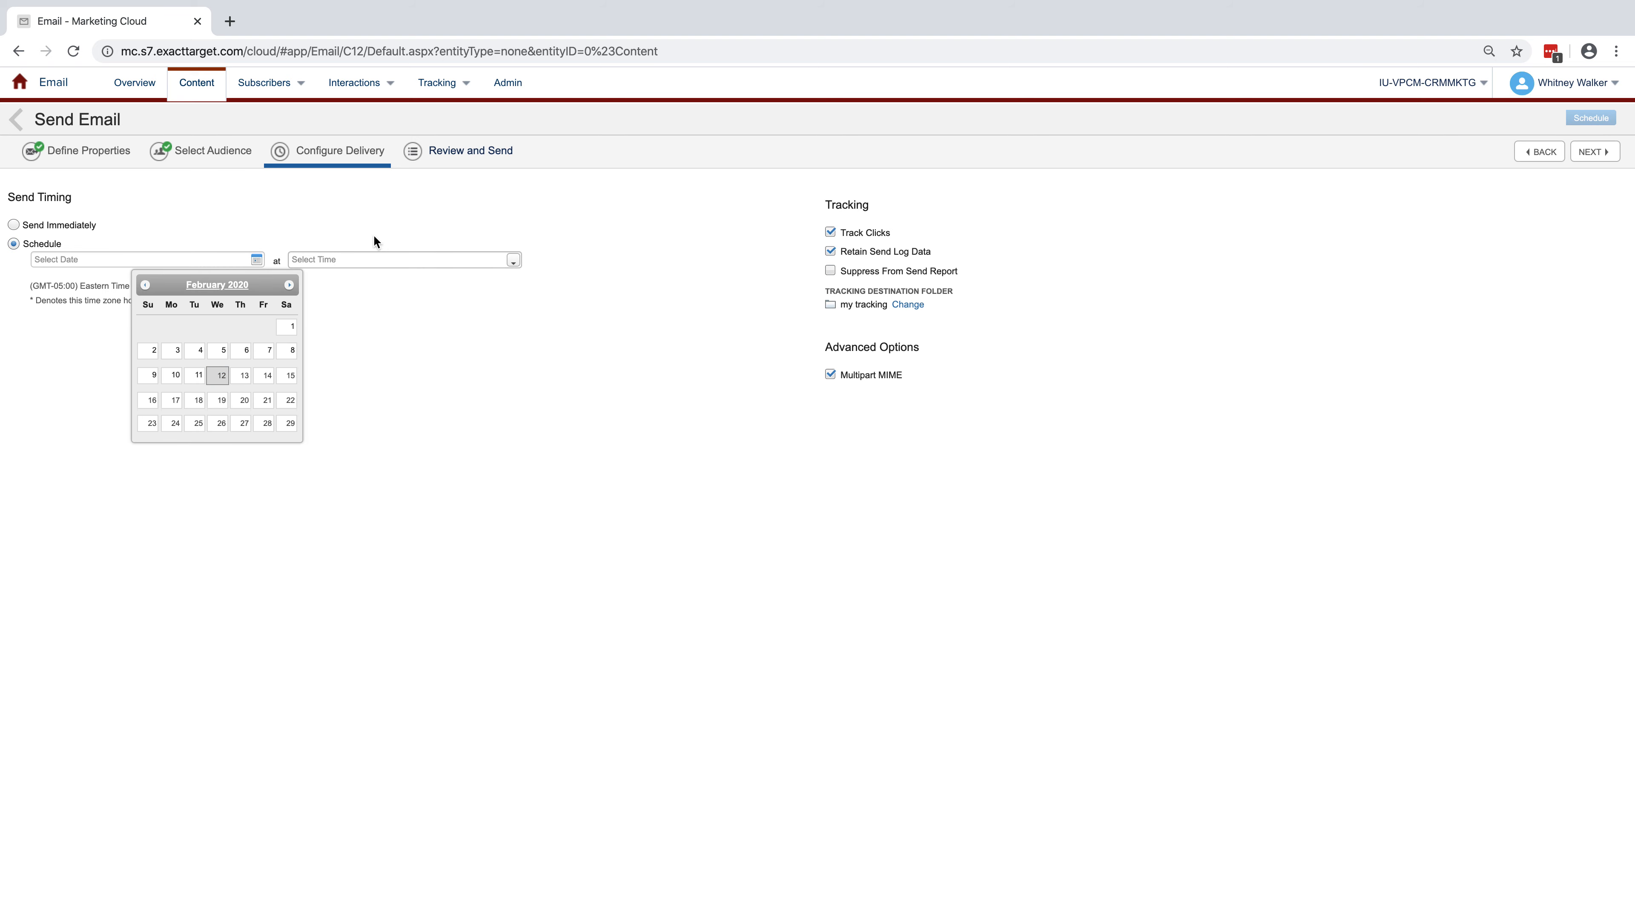
pyautogui.click(373, 259)
pyautogui.click(513, 260)
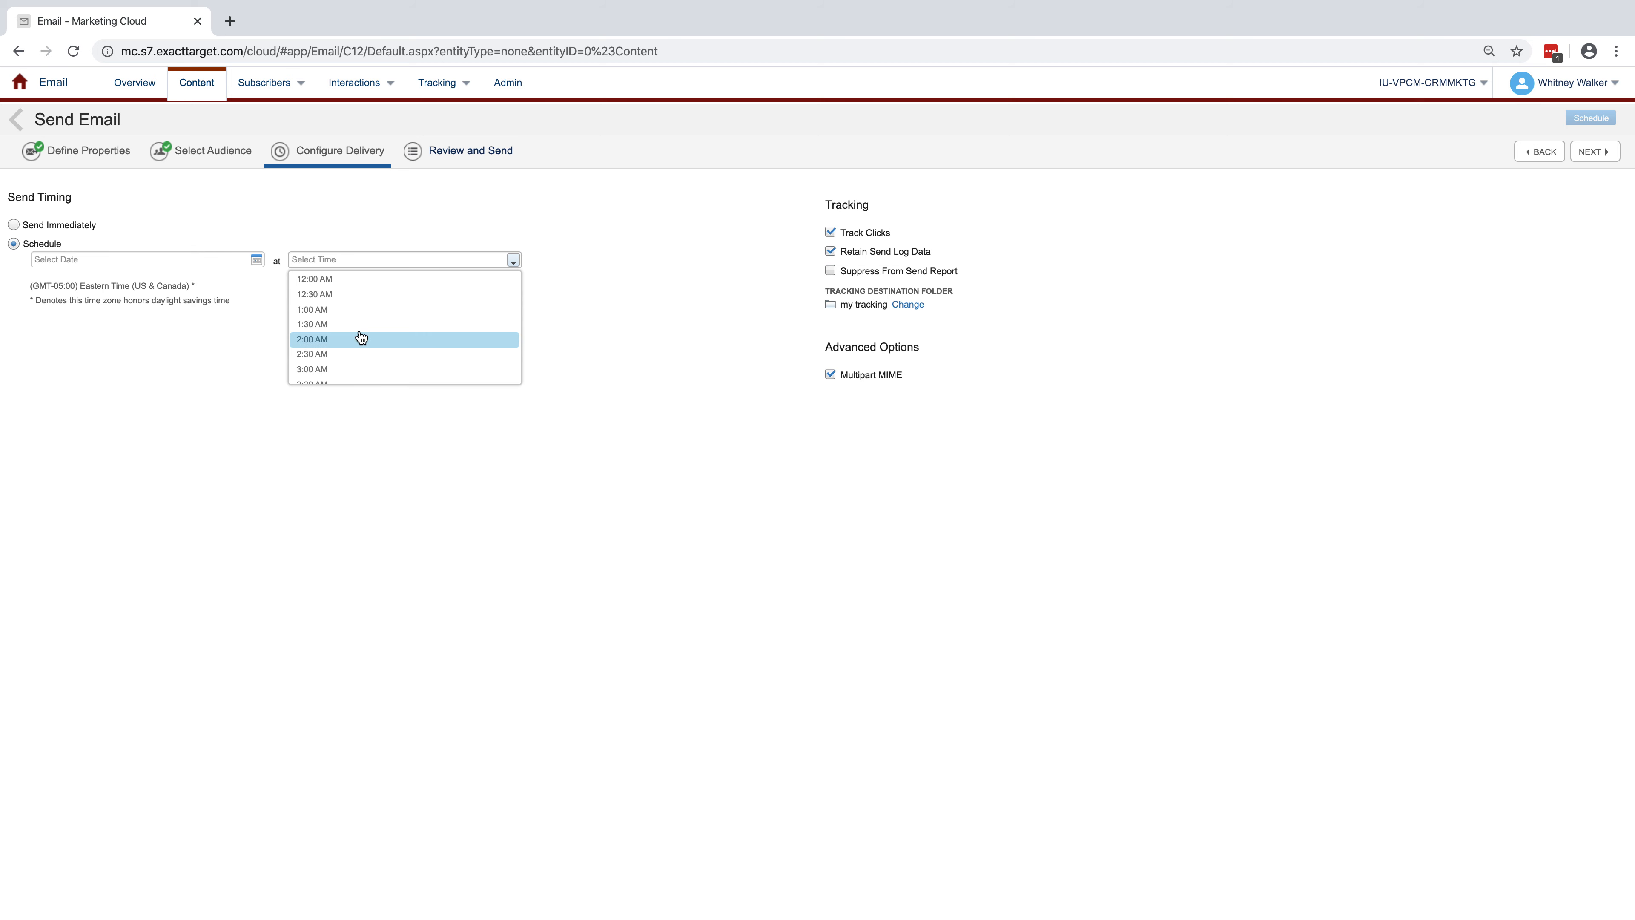
pyautogui.scroll(-3, 322, 333)
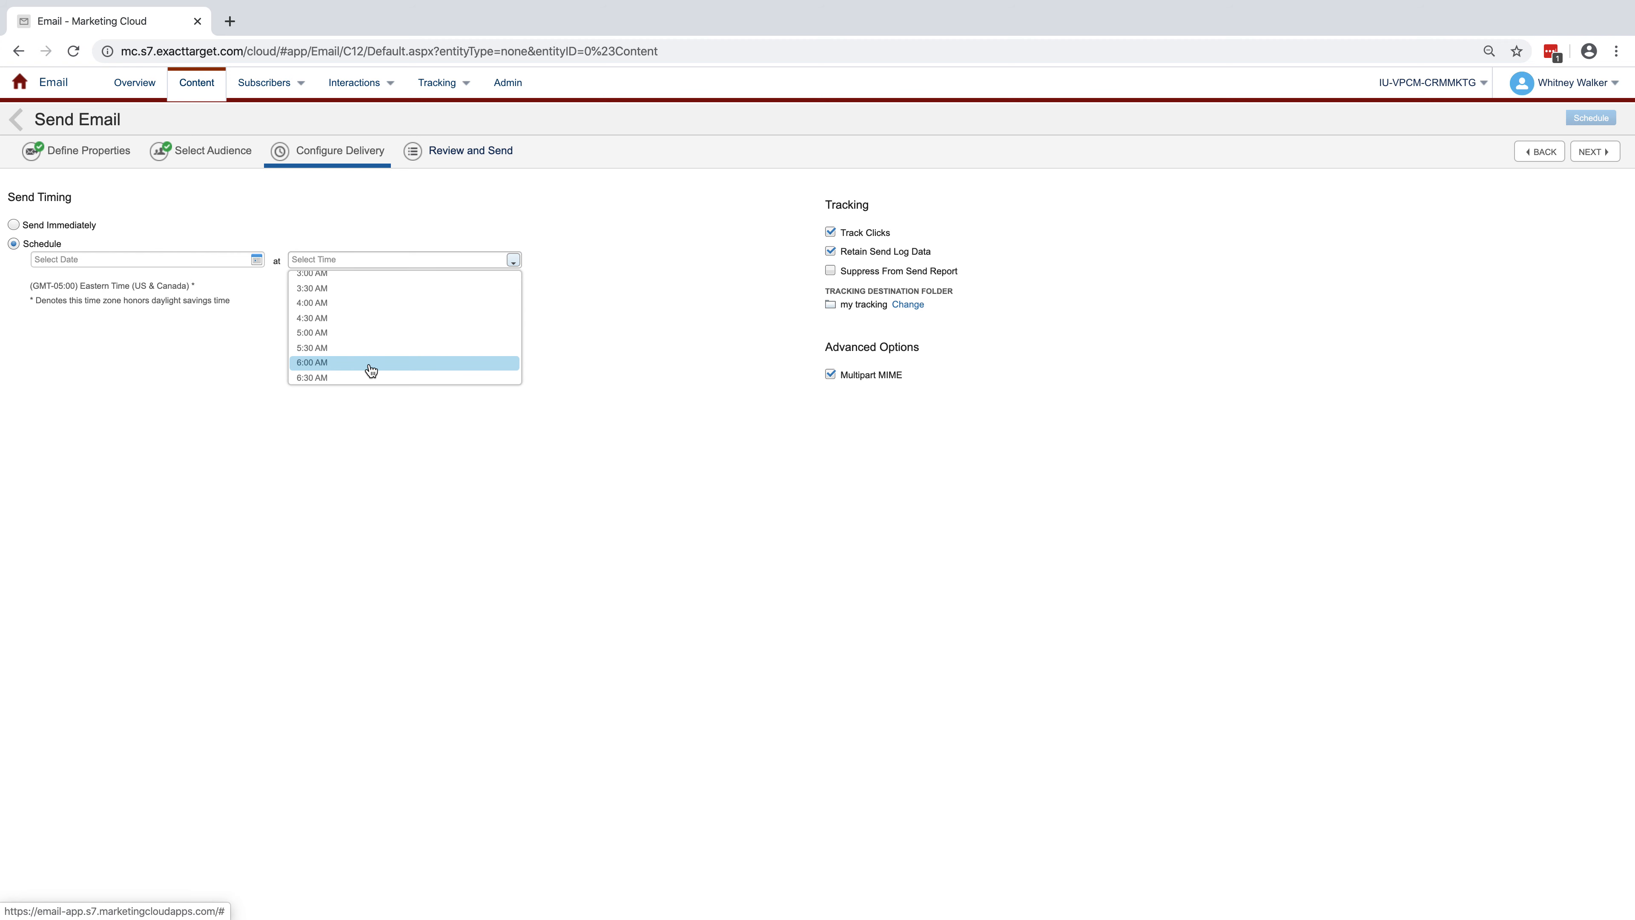
pyautogui.click(607, 365)
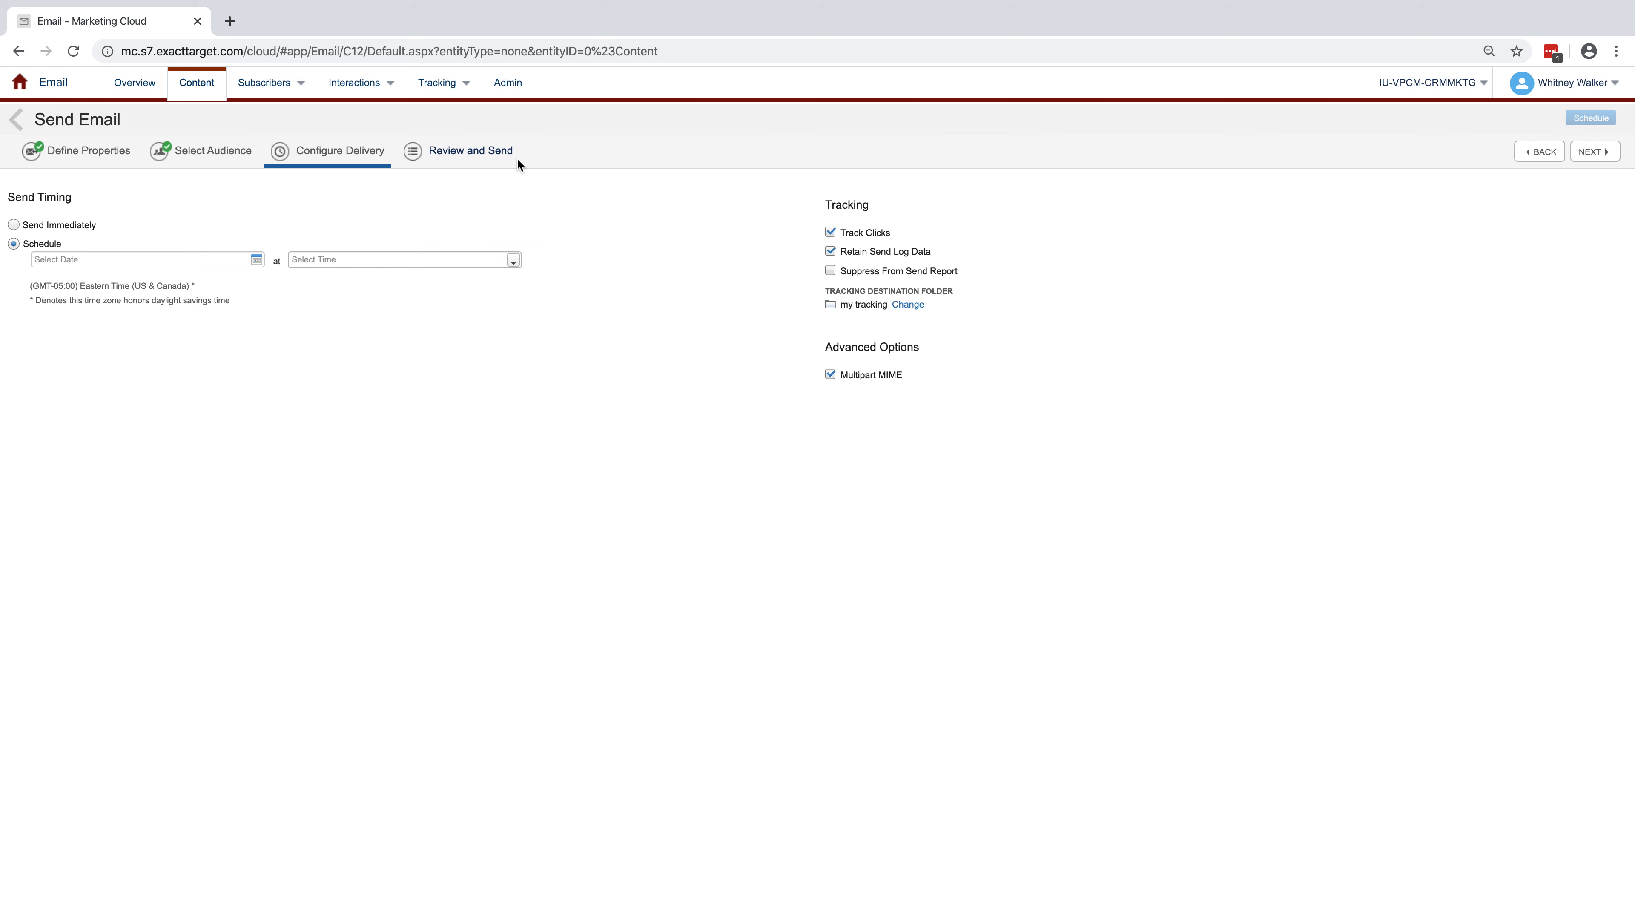
pyautogui.click(1601, 155)
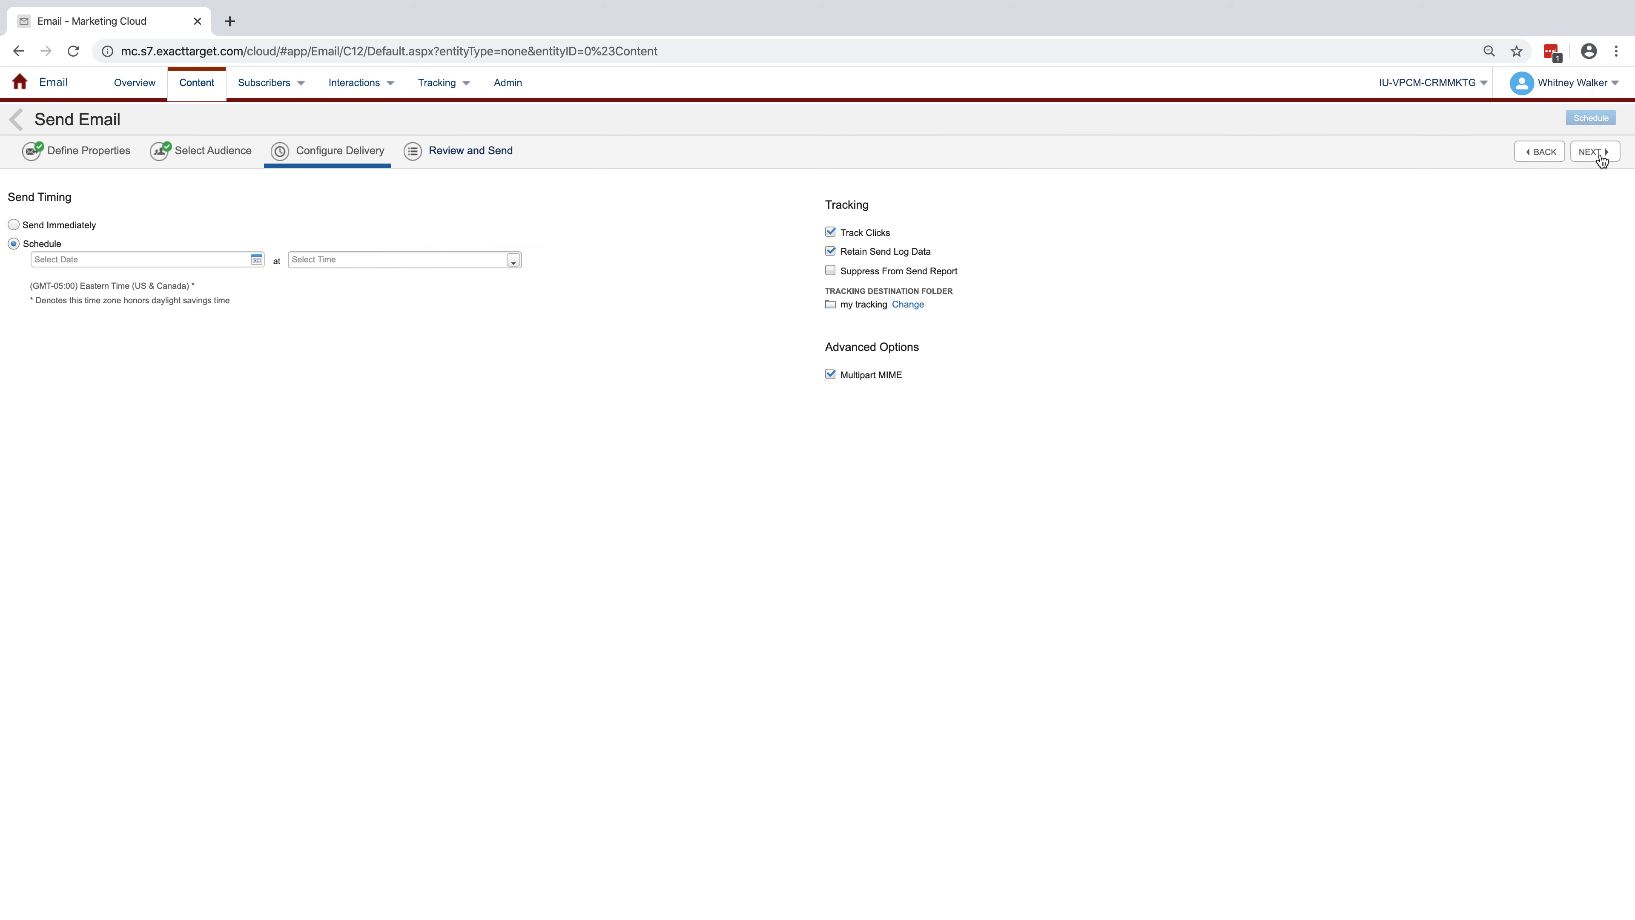
pyautogui.click(14, 225)
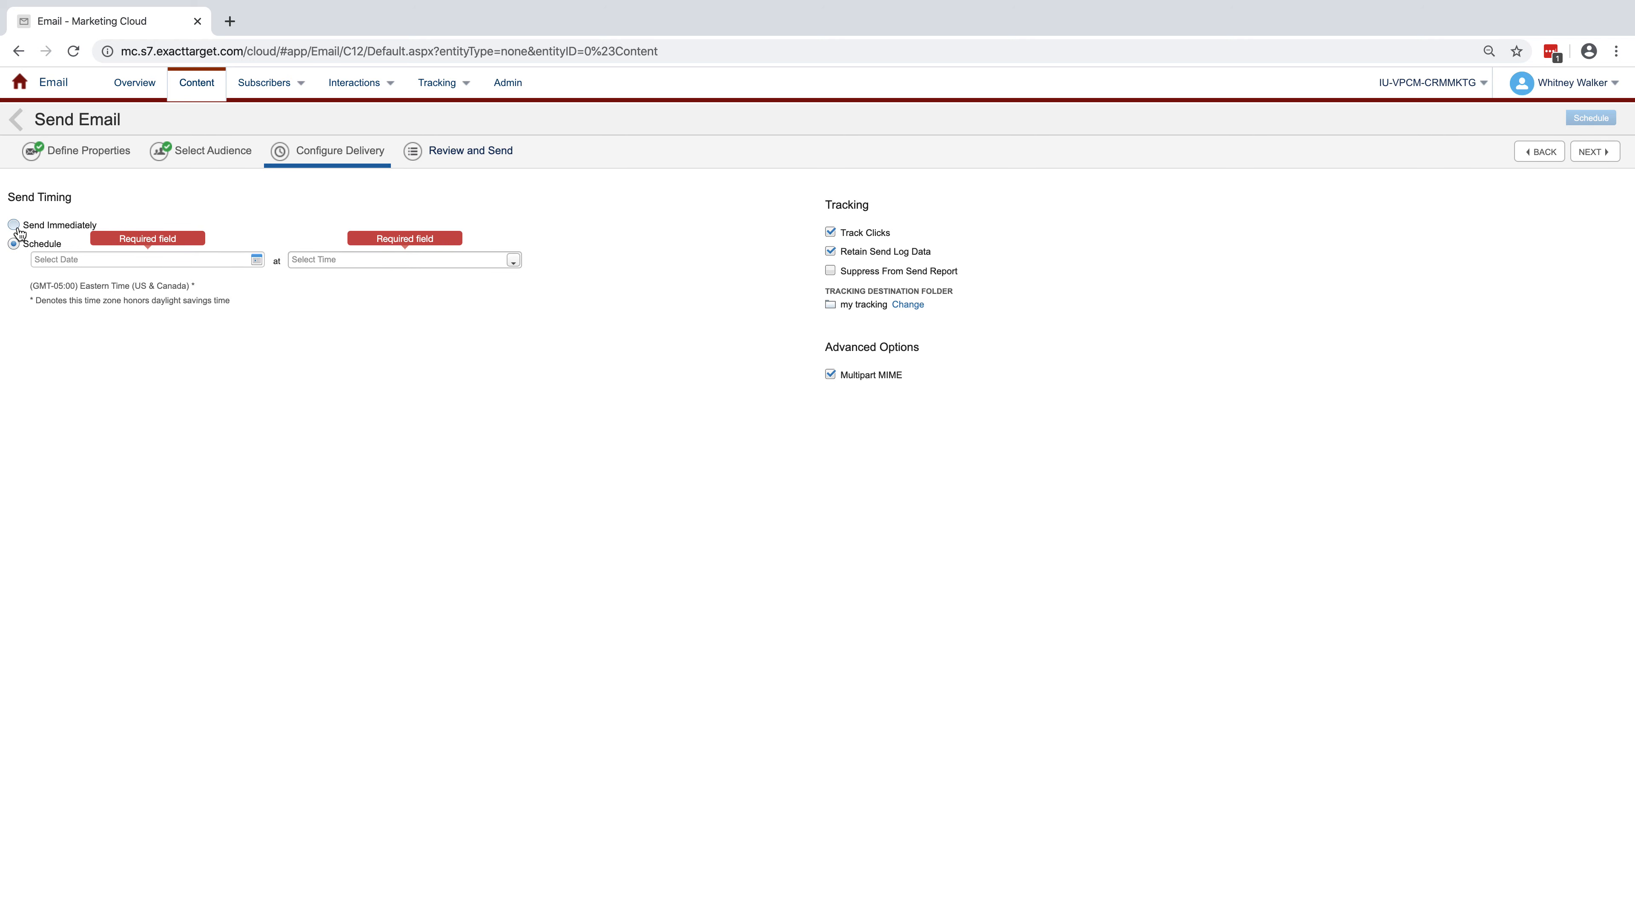
# - Proceed with immediate delivery, review the sender details and email preview, and mark the information as correct and ready to send
pyautogui.click(1595, 155)
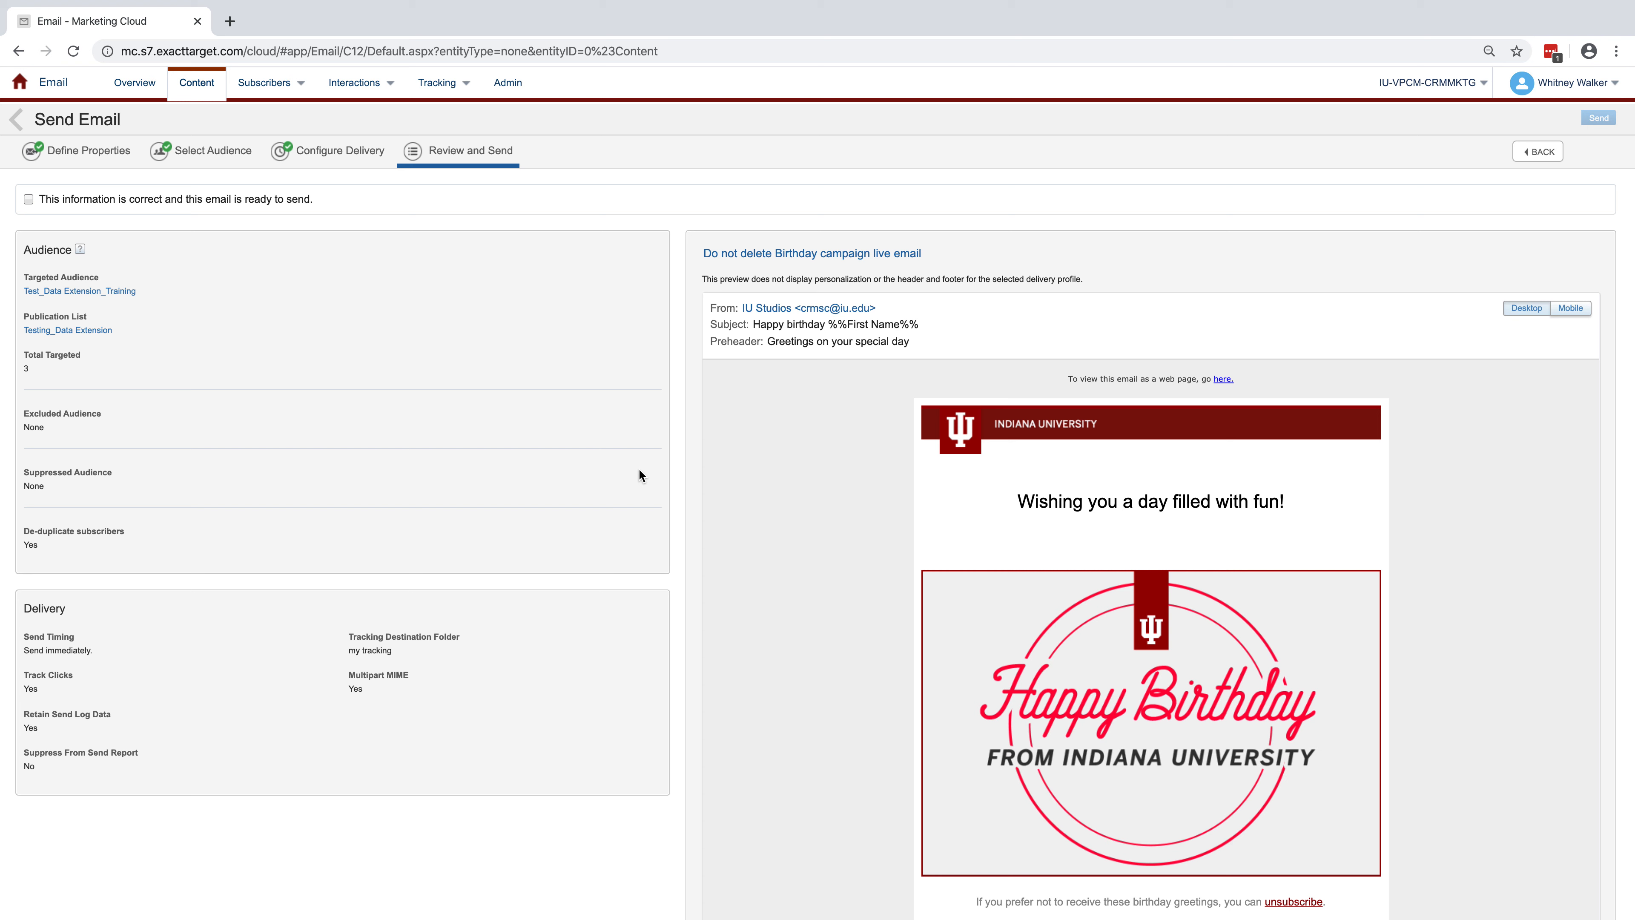
pyautogui.click(748, 309)
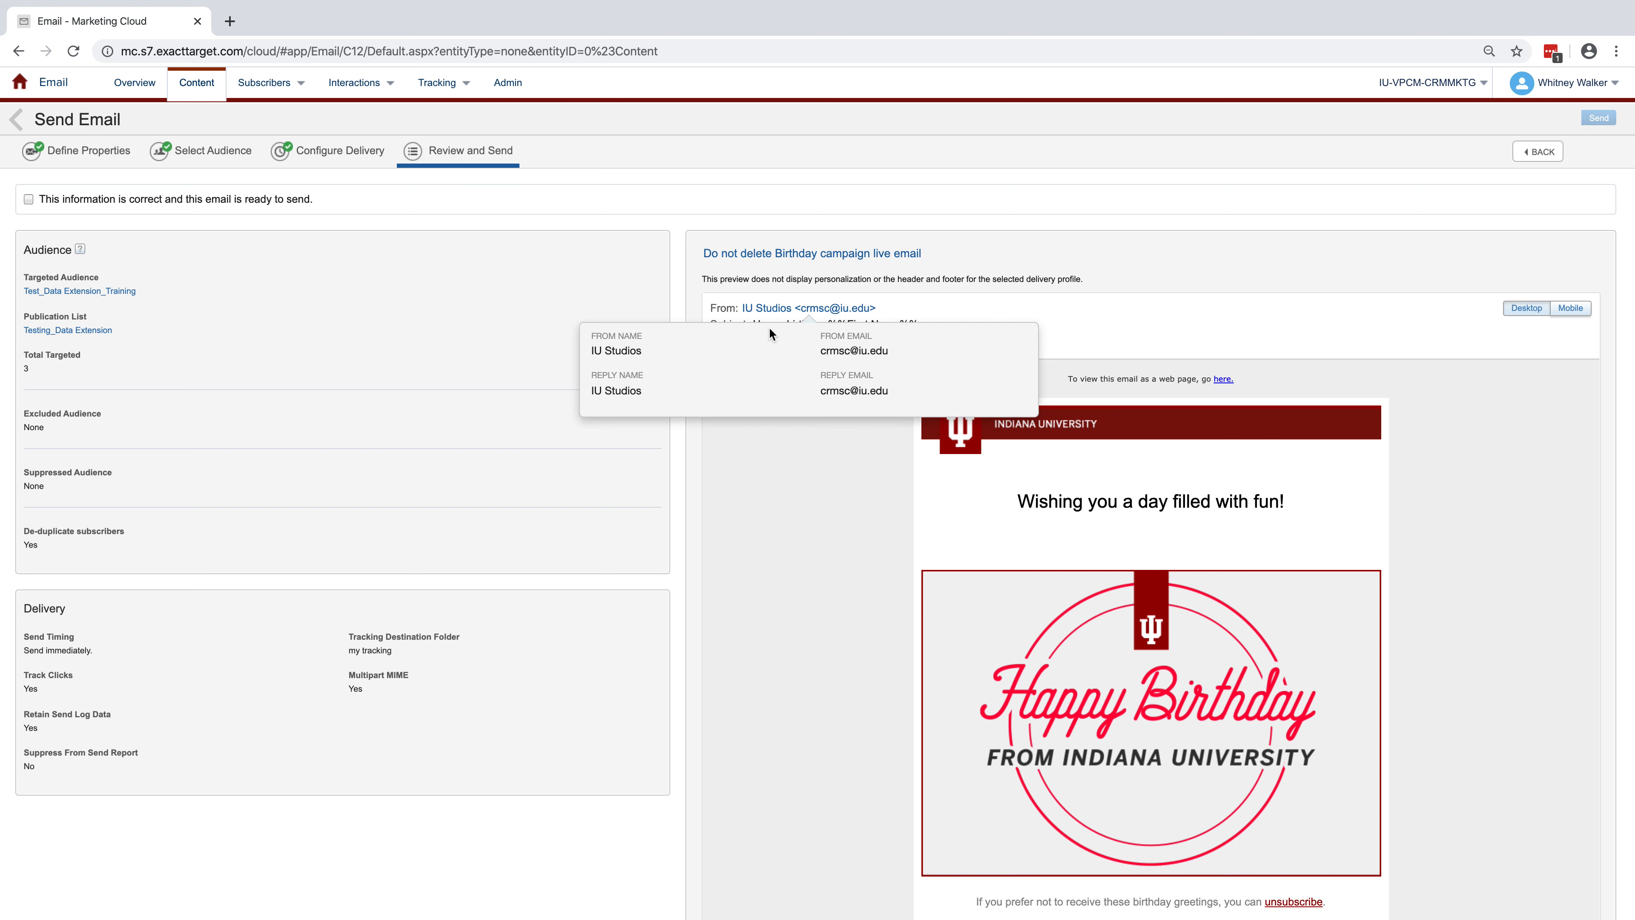
pyautogui.click(851, 492)
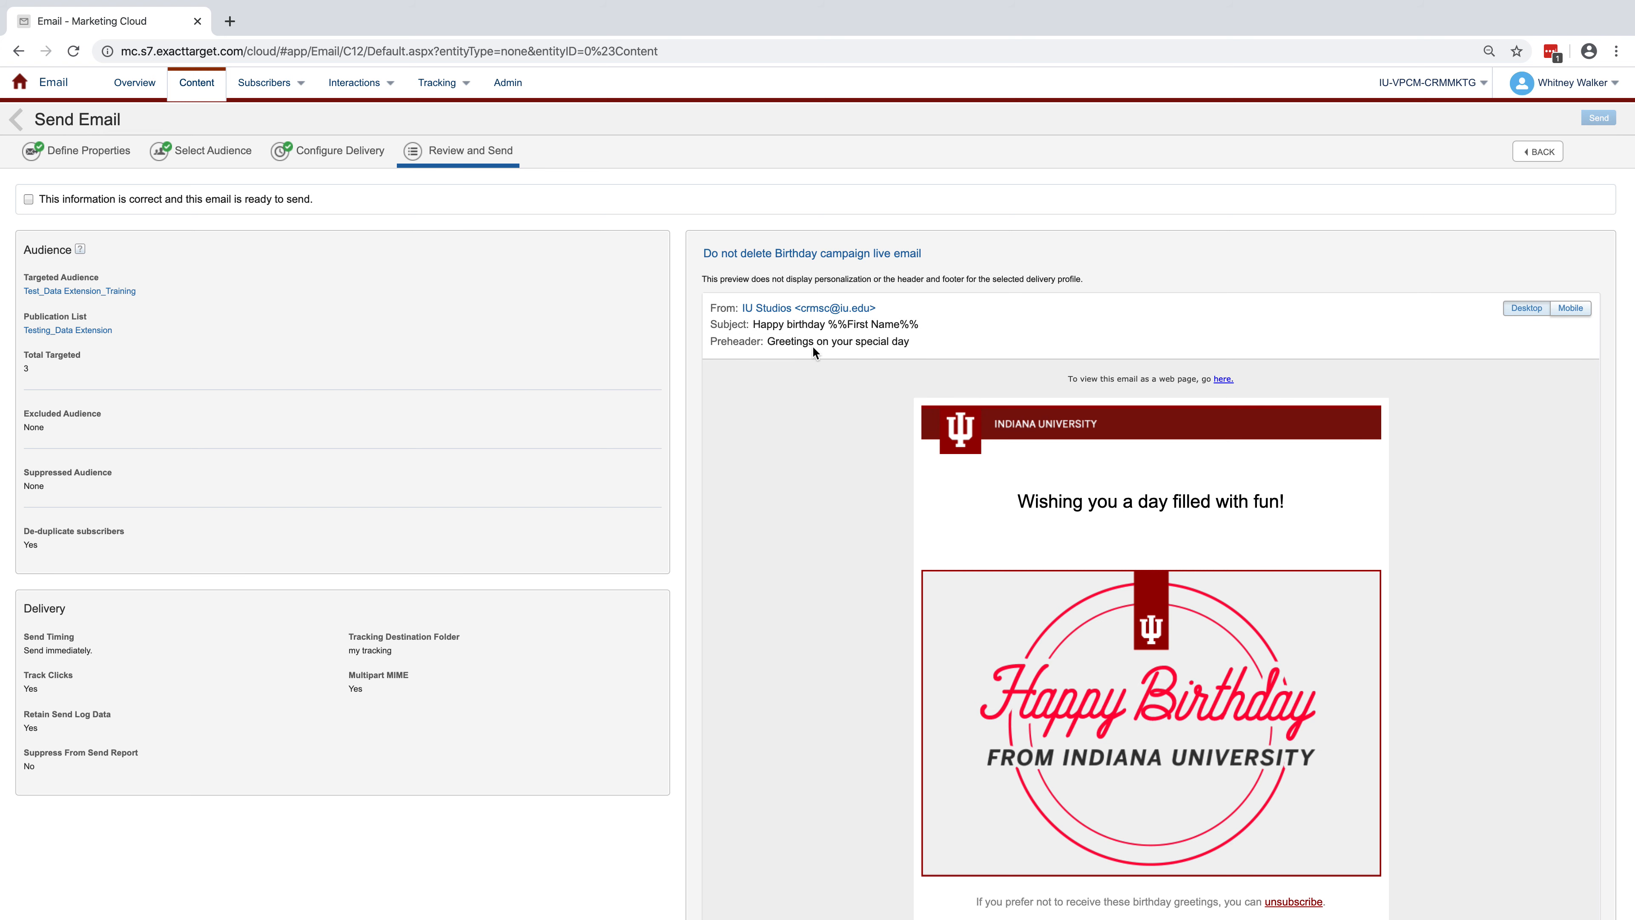
pyautogui.scroll(-5, 892, 573)
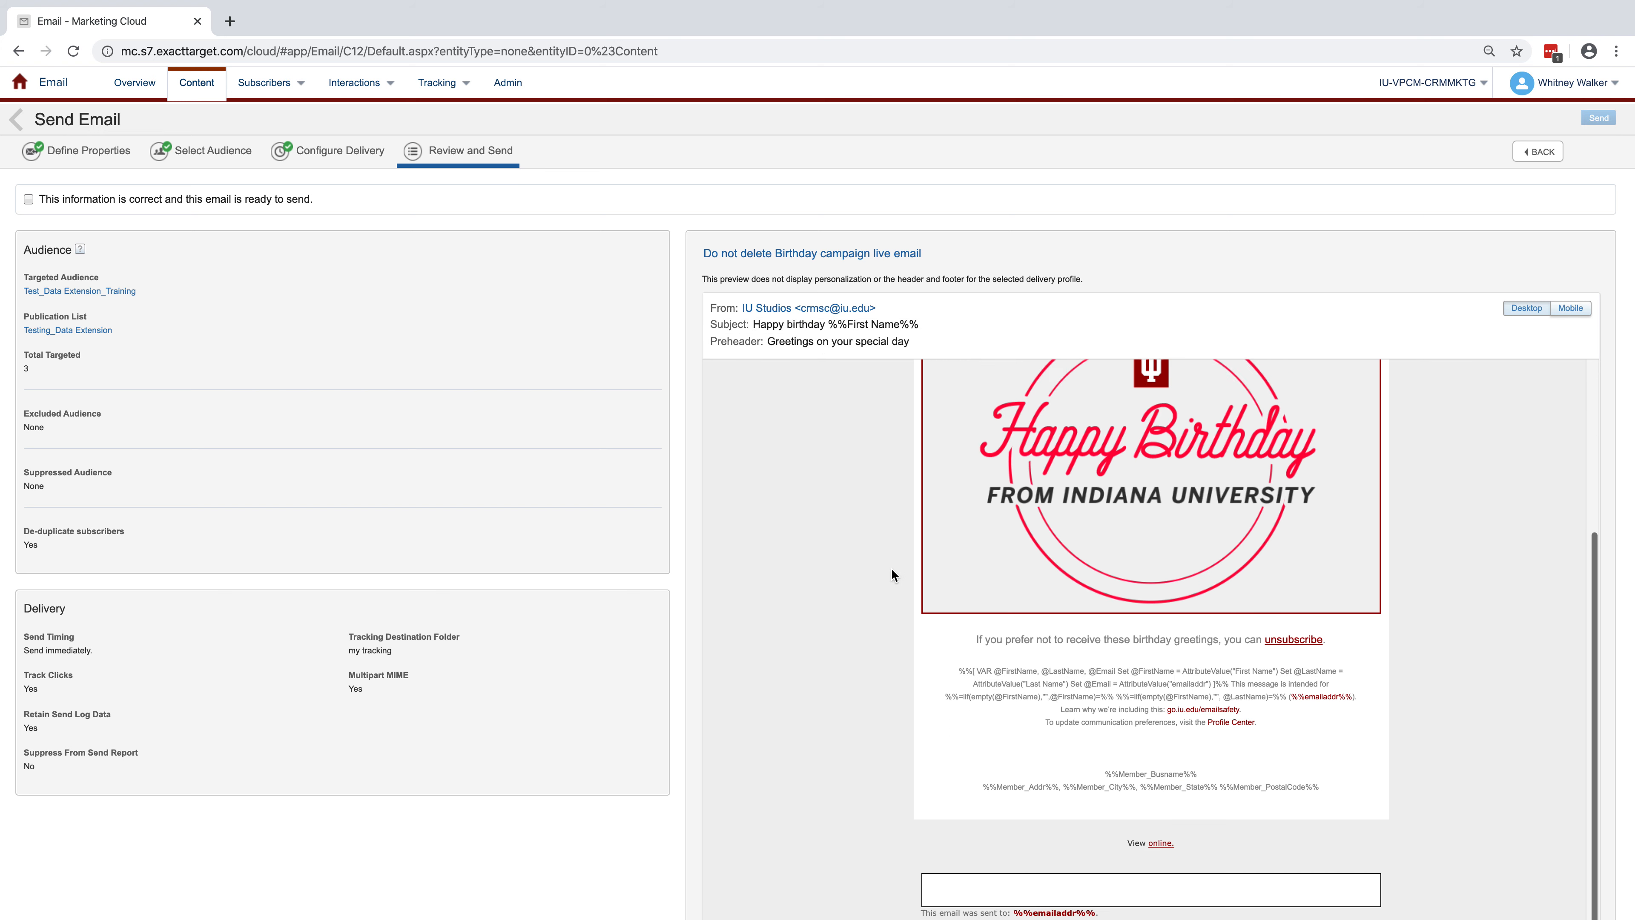
pyautogui.scroll(5, 892, 570)
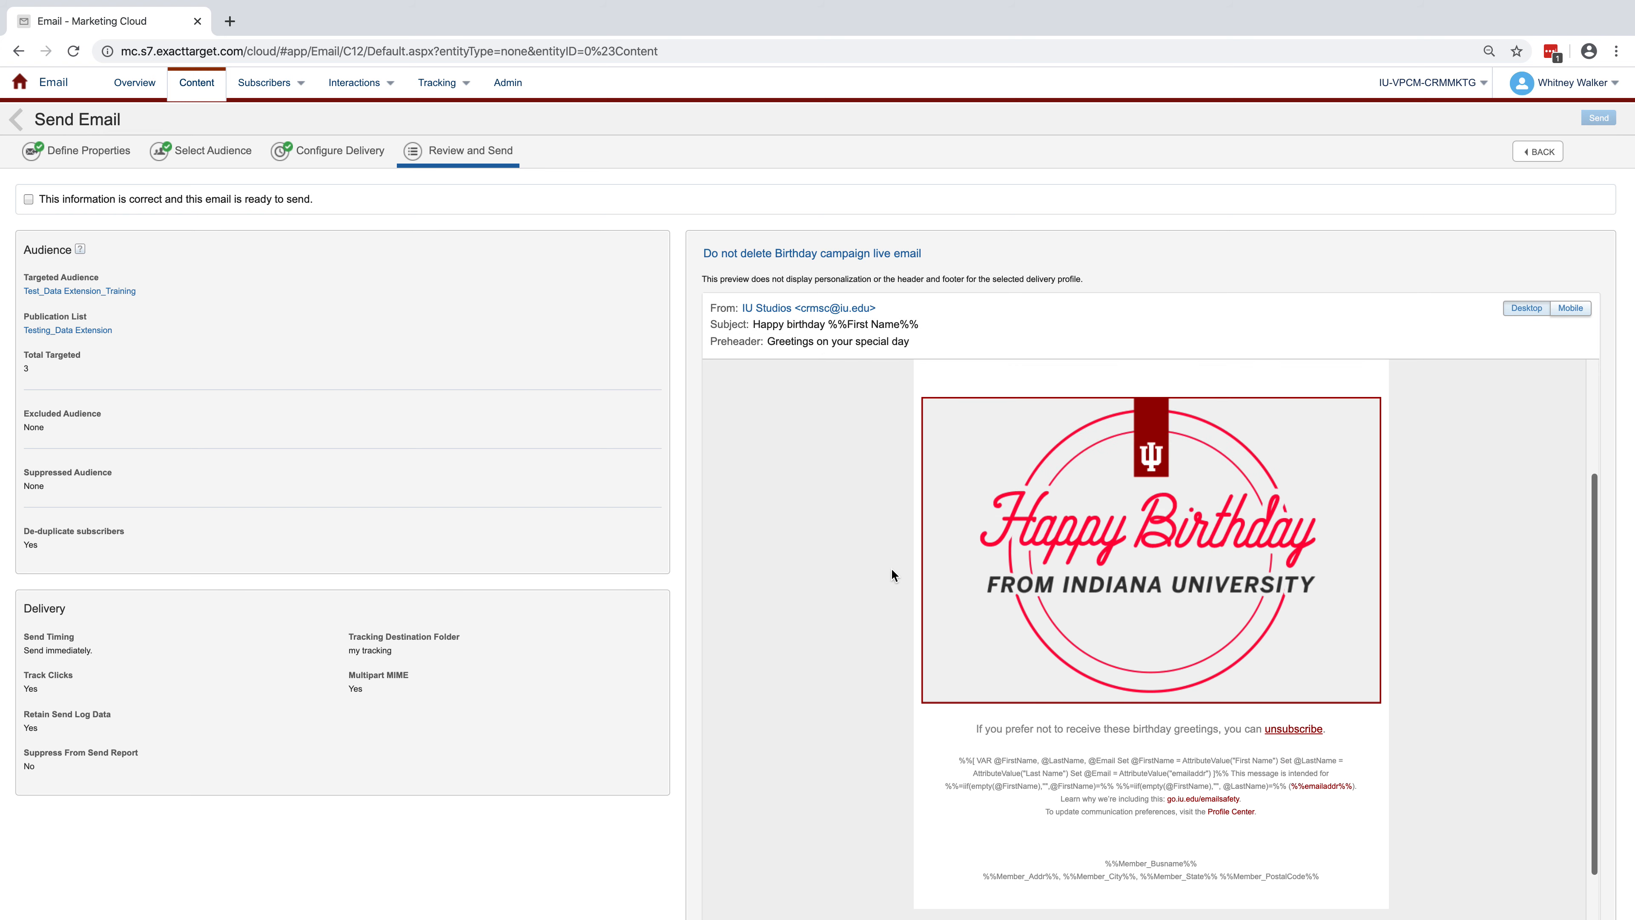
pyautogui.click(29, 200)
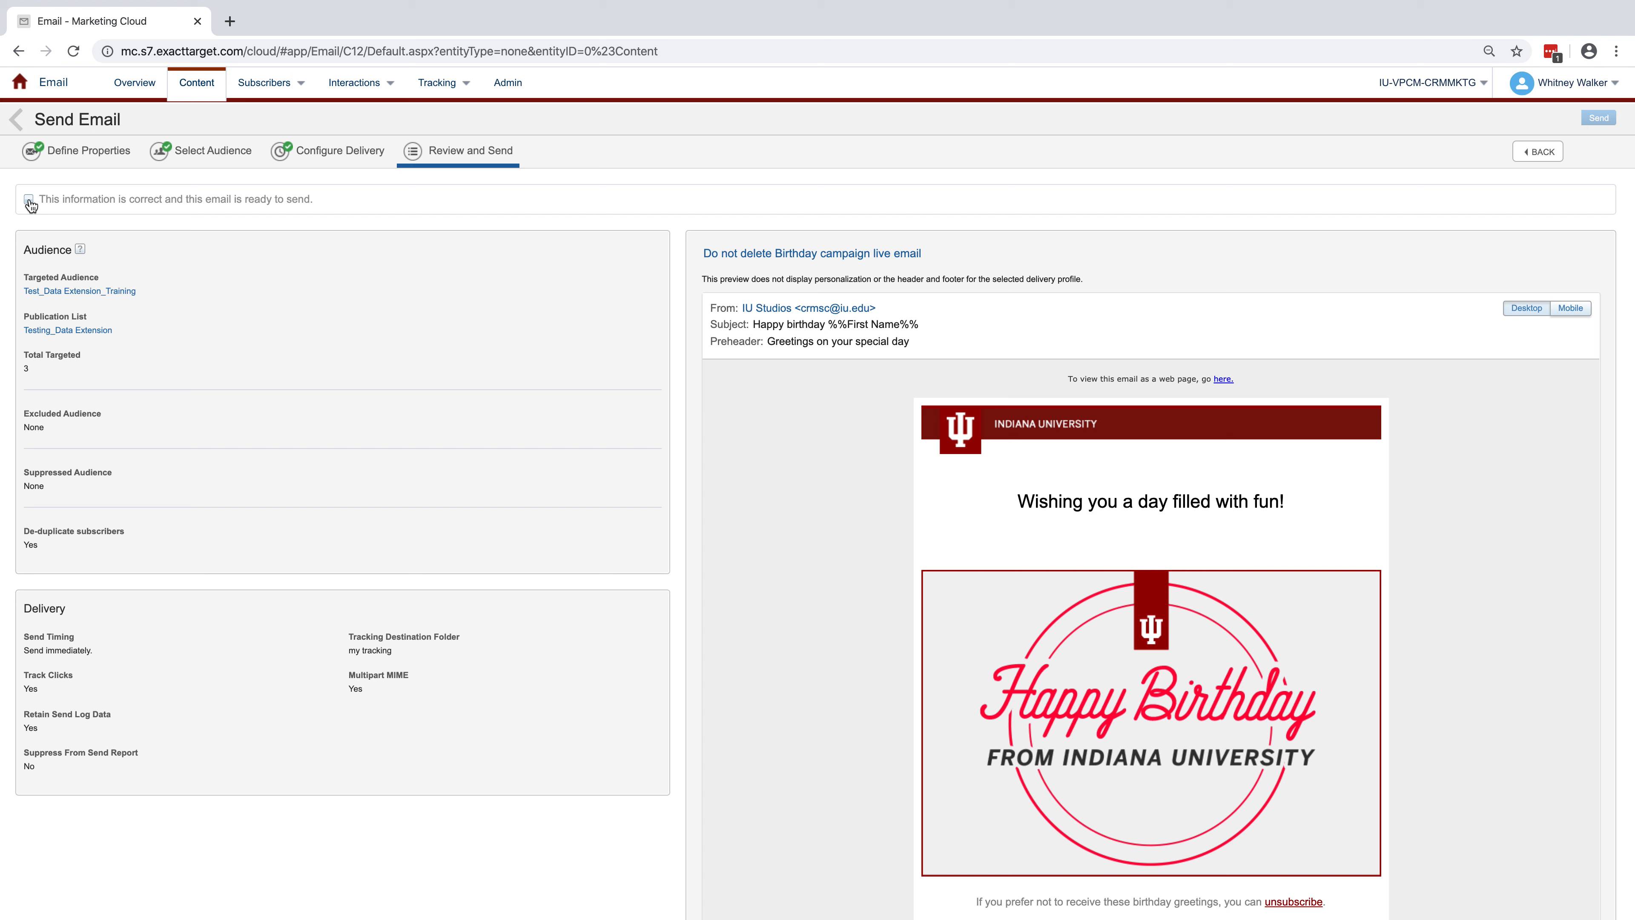
pyautogui.click(29, 201)
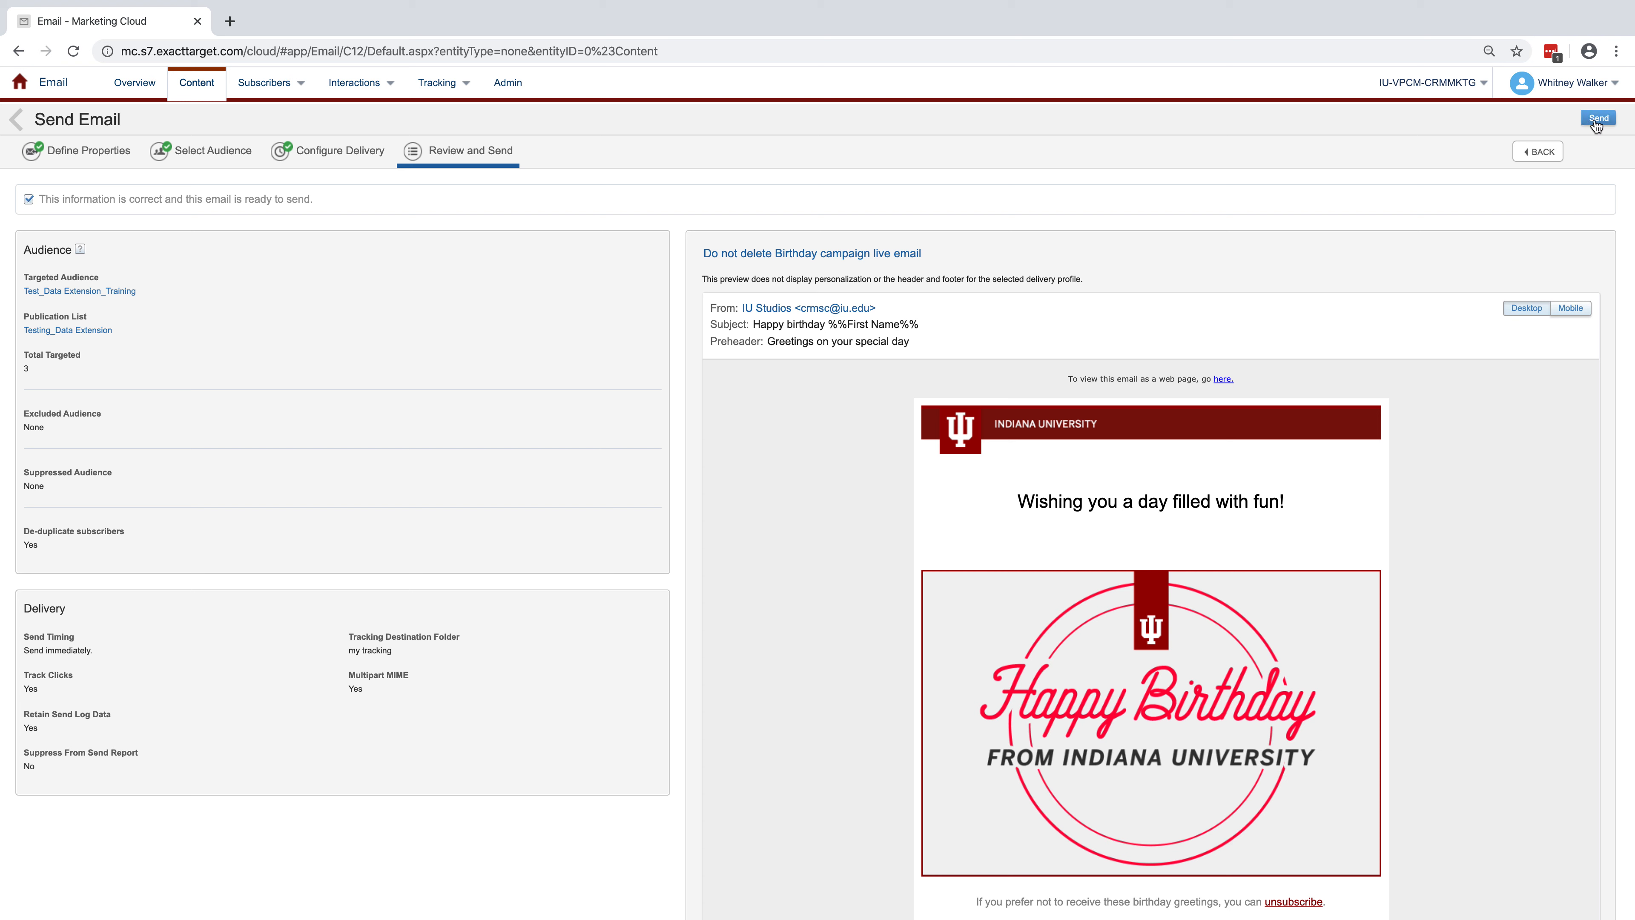